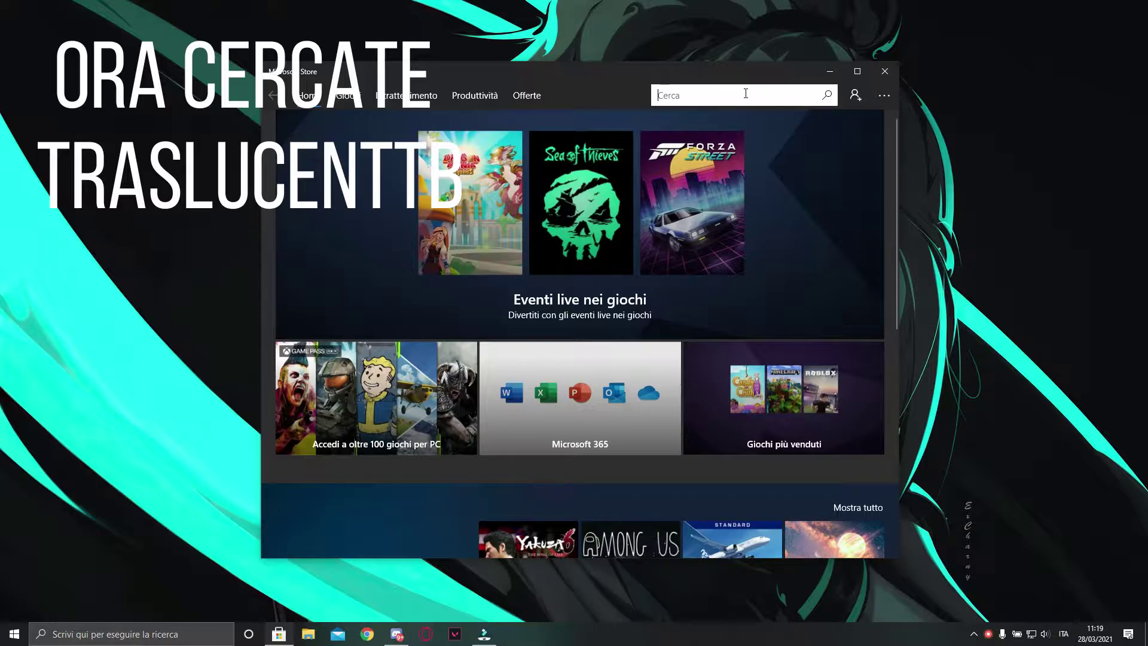
- Find TranslucentTB in the Microsoft Store and install it, dismissing the account sign-in
text(tra)
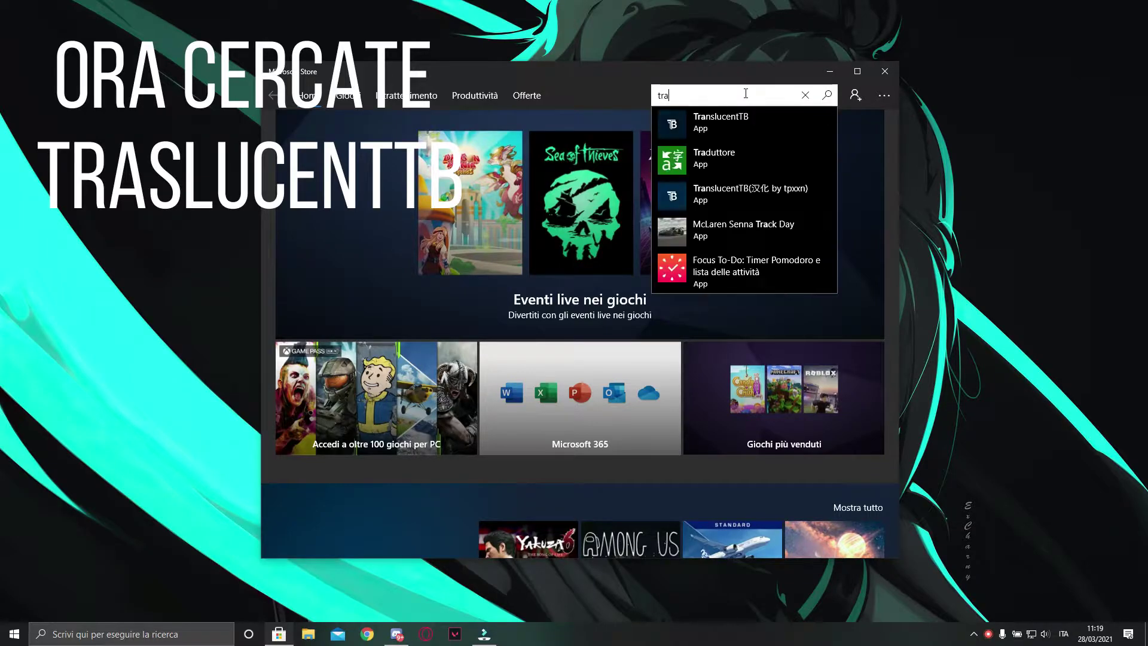
click(747, 127)
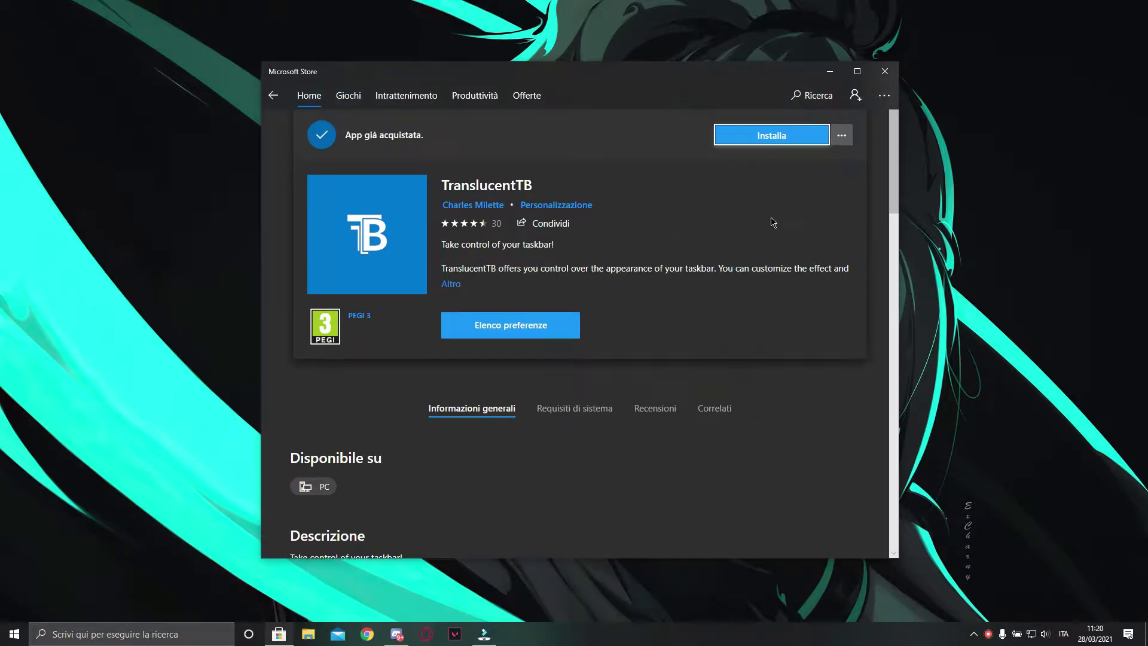
click(775, 144)
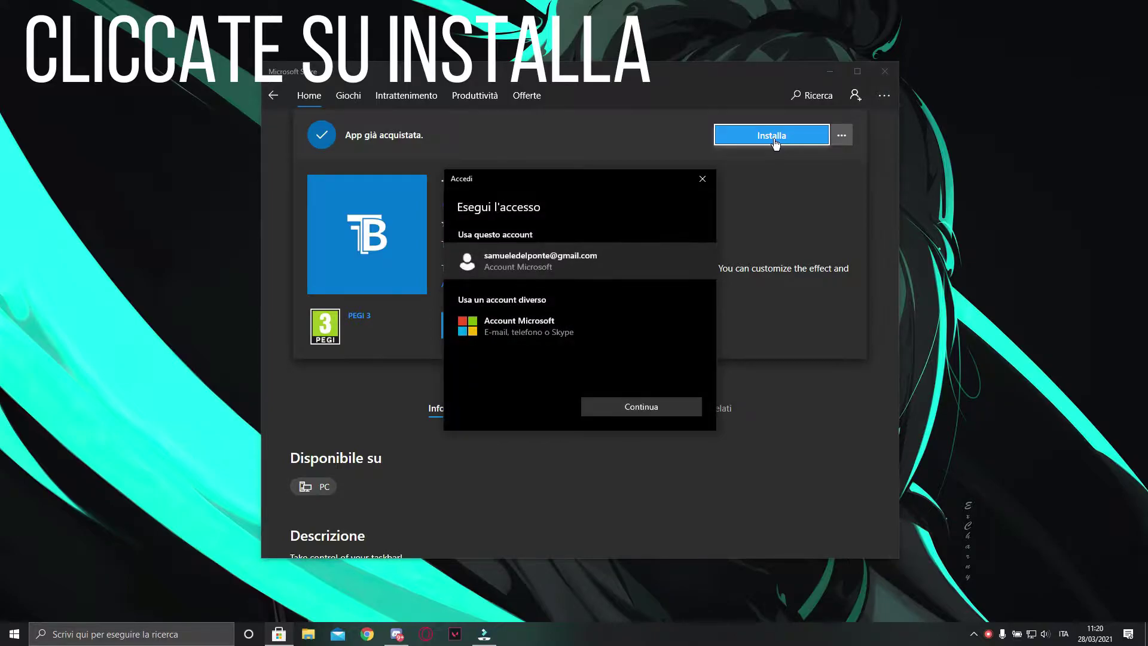
click(629, 408)
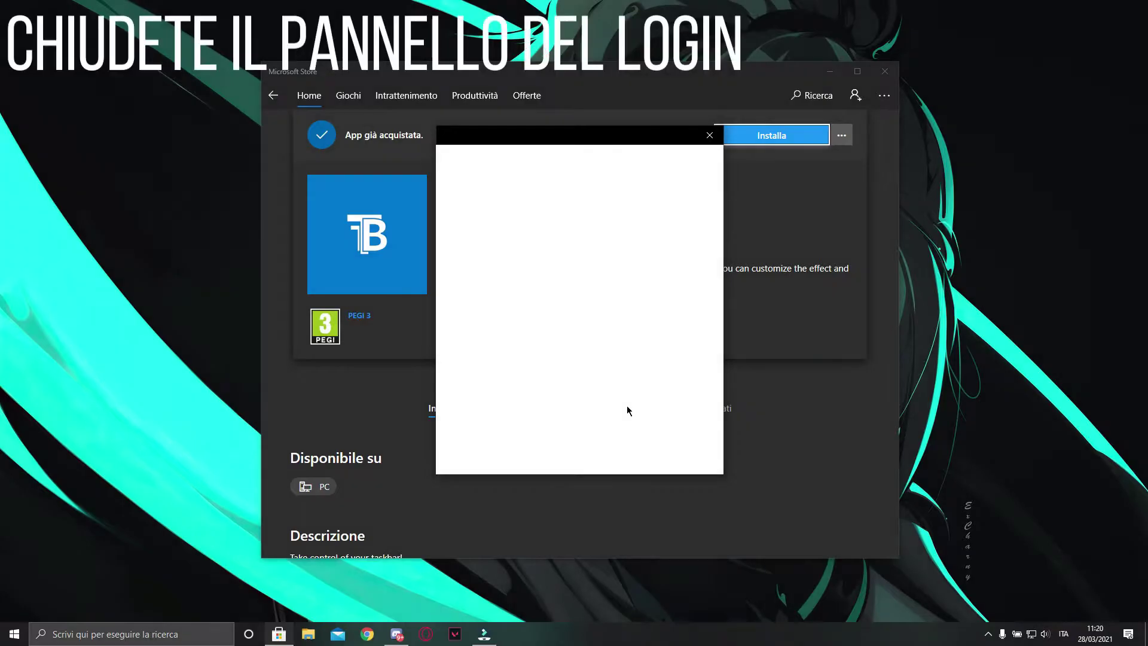
click(709, 135)
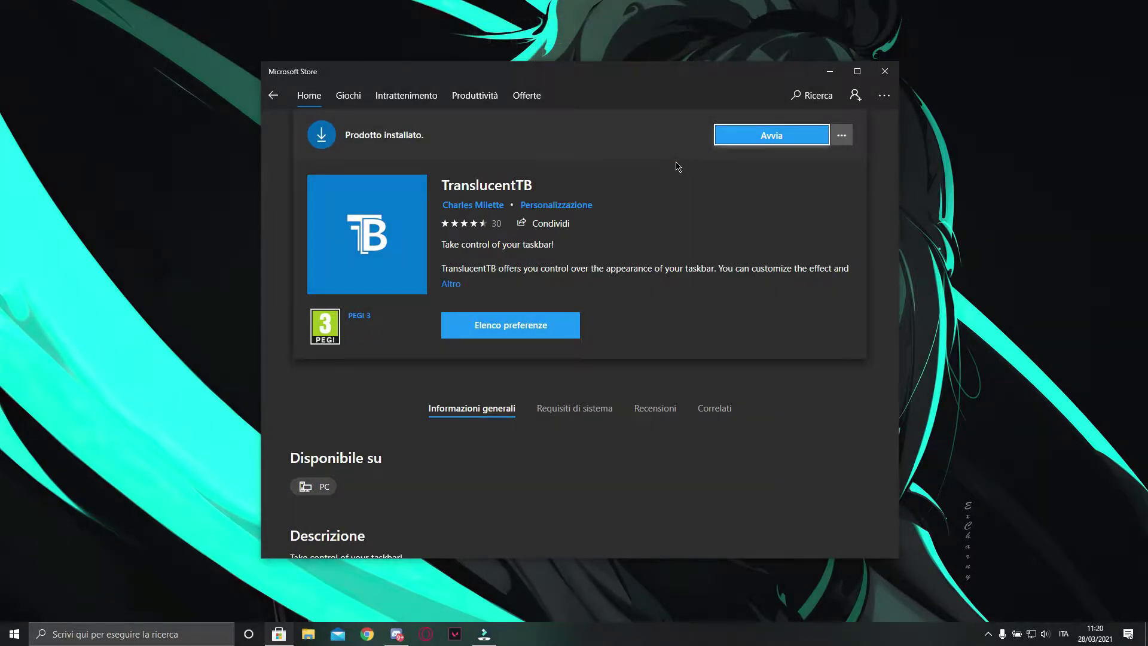
- Launch TranslucentTB, agree to its GPLv3 license, and minimize the store window
click(756, 144)
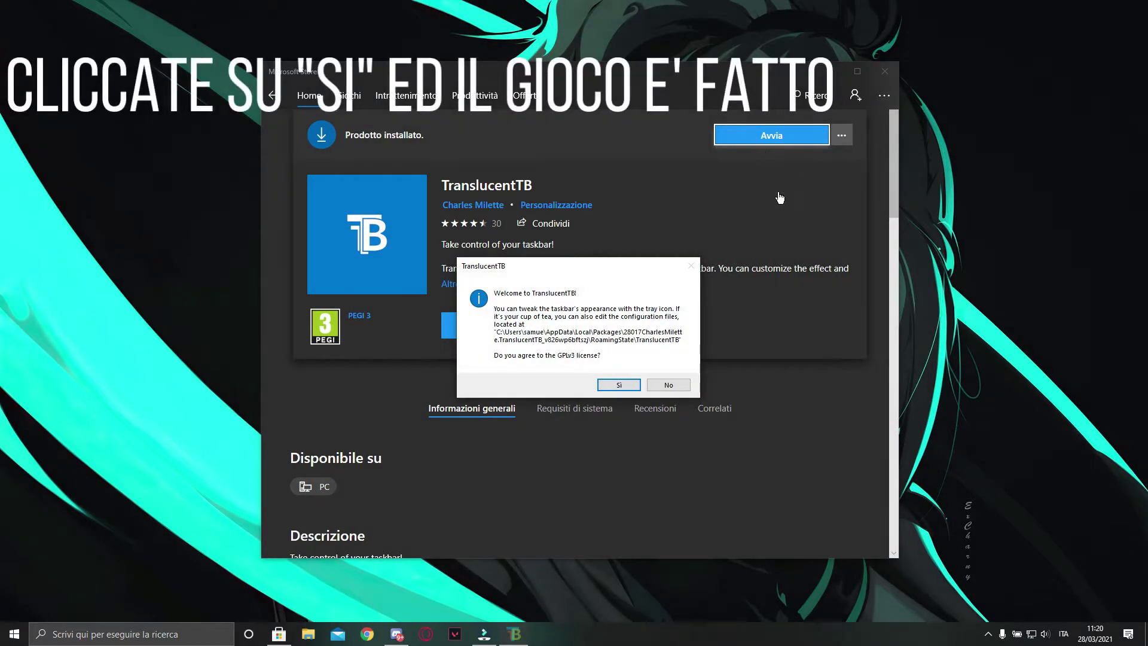
click(627, 386)
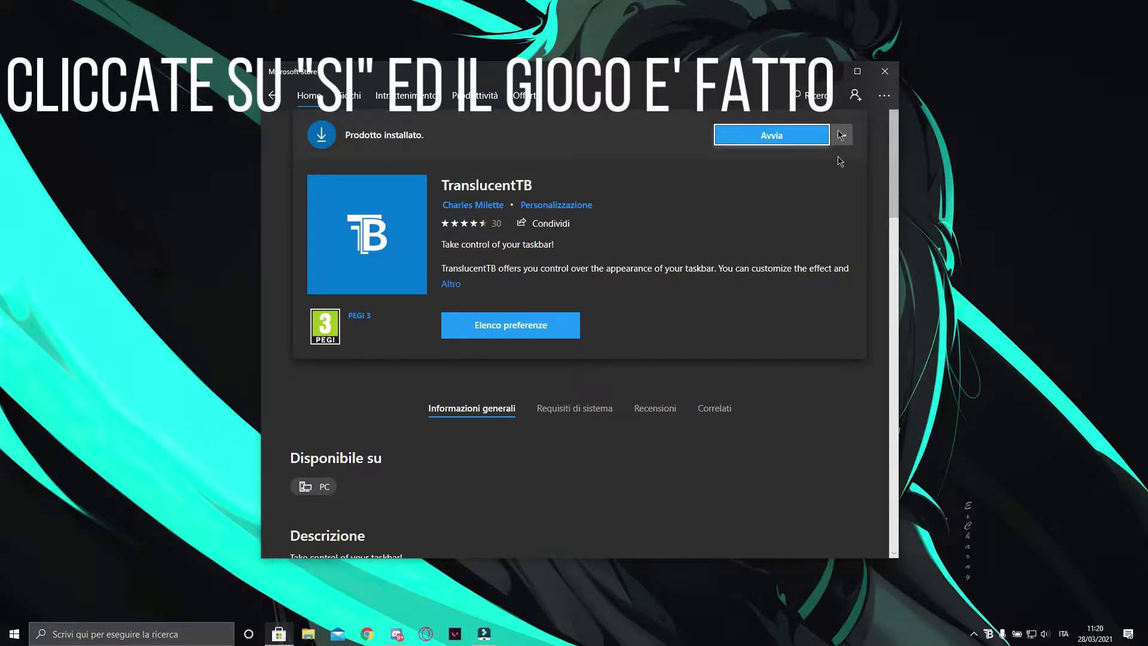
click(830, 72)
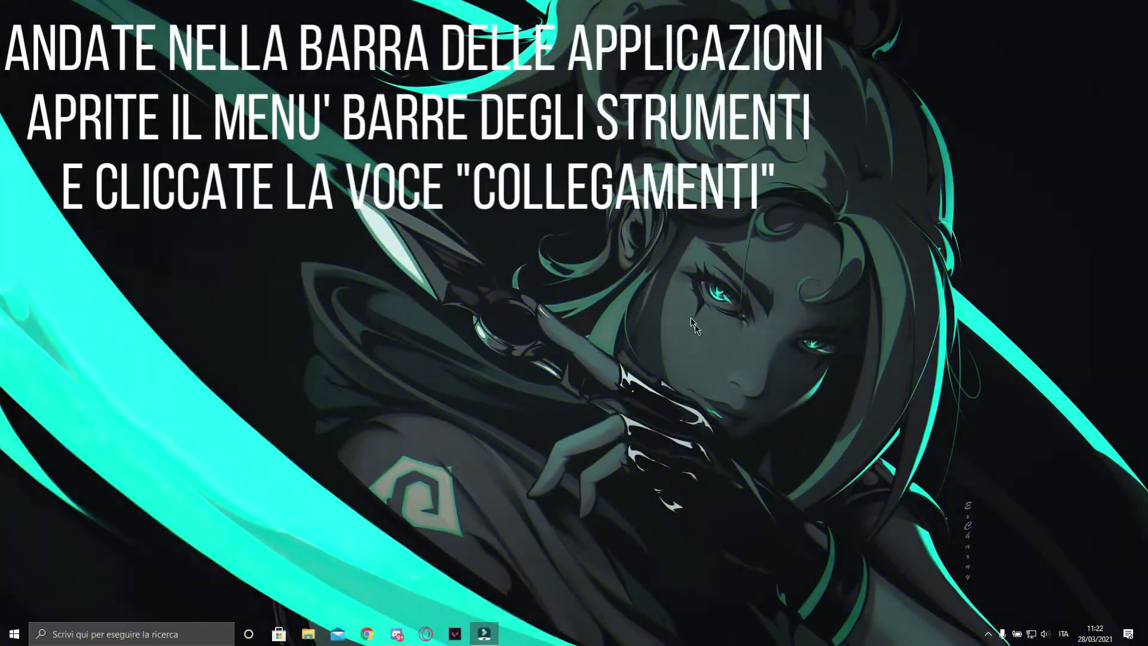
- Add the Collegamenti toolbar to the taskbar and unlock all taskbars
right_click(718, 638)
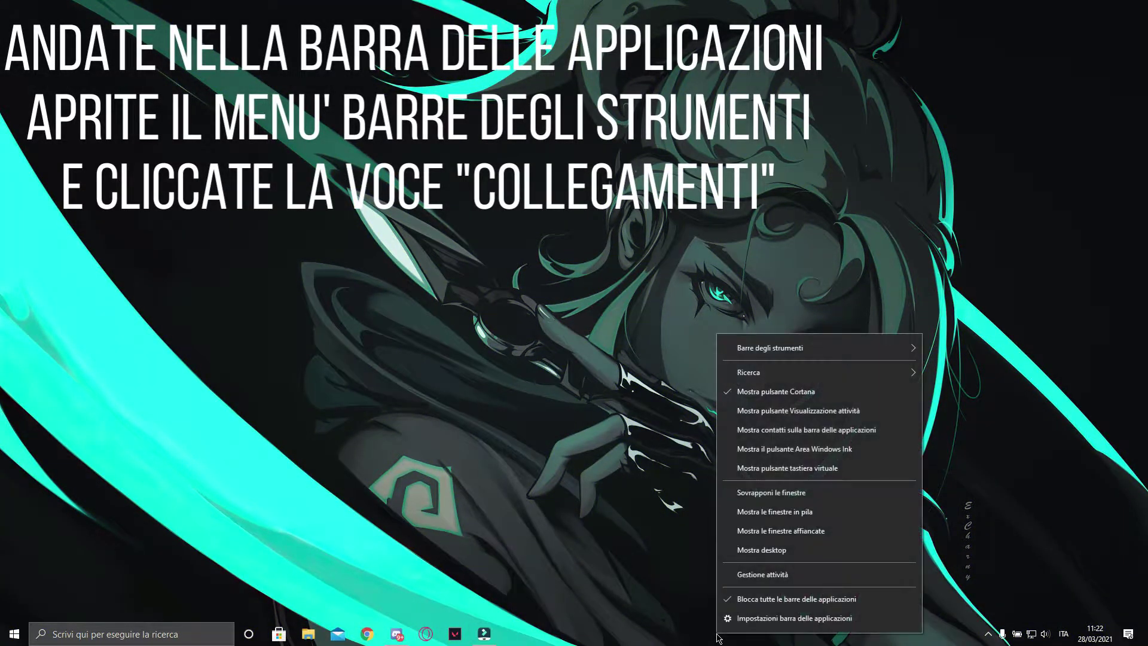
mouse_move(822, 358)
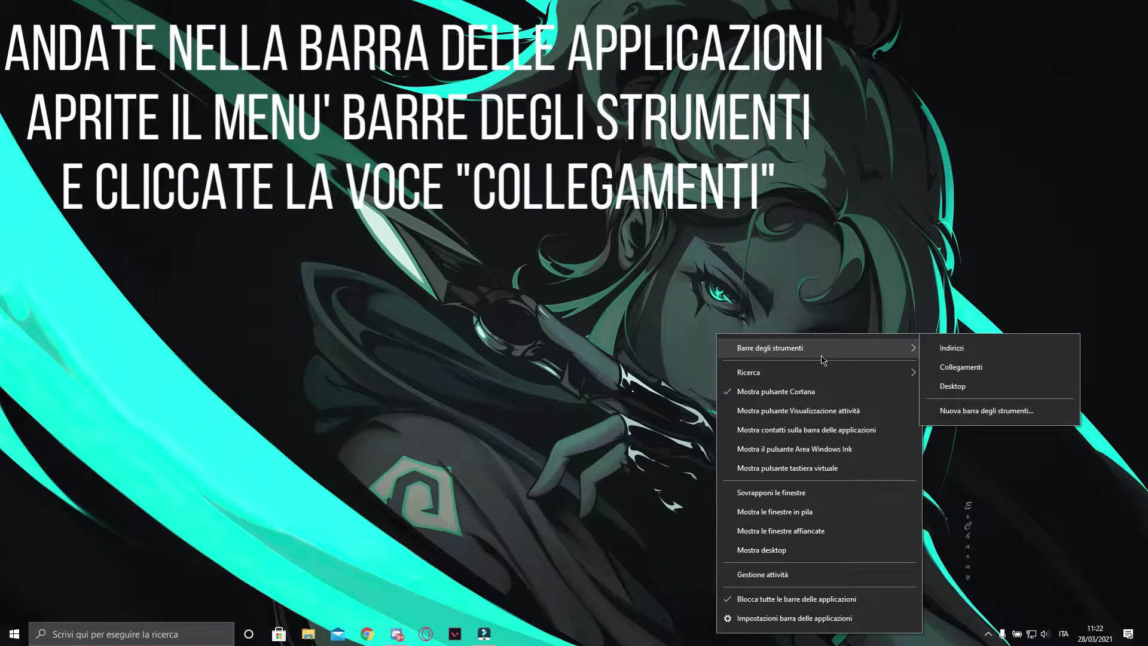
click(950, 369)
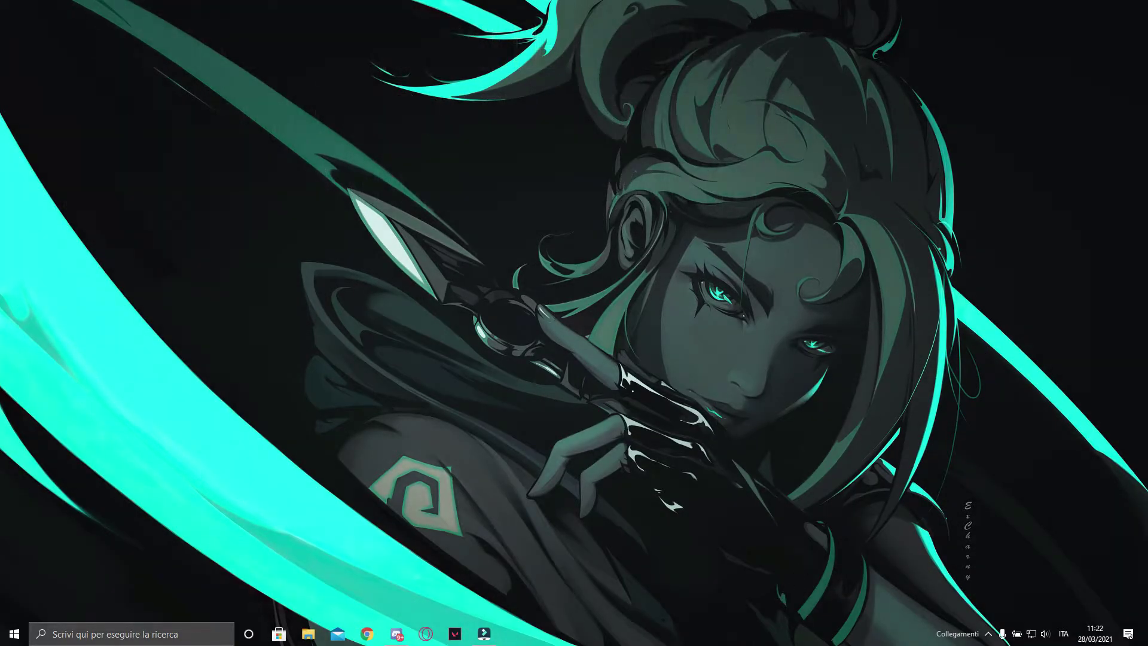
right_click(756, 636)
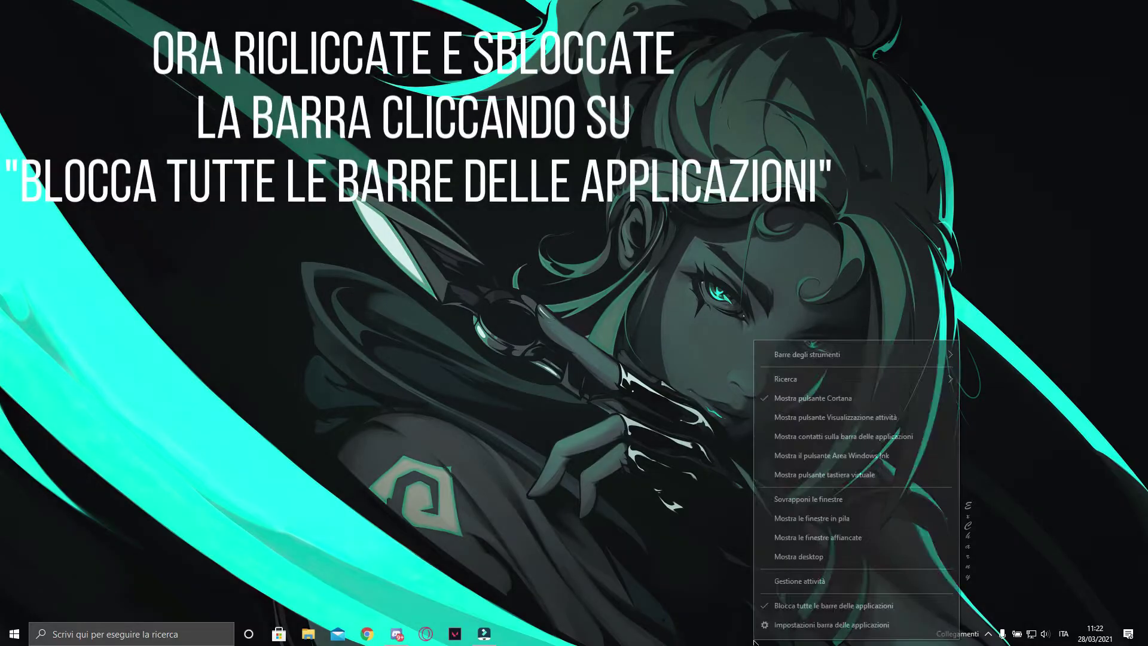
click(794, 606)
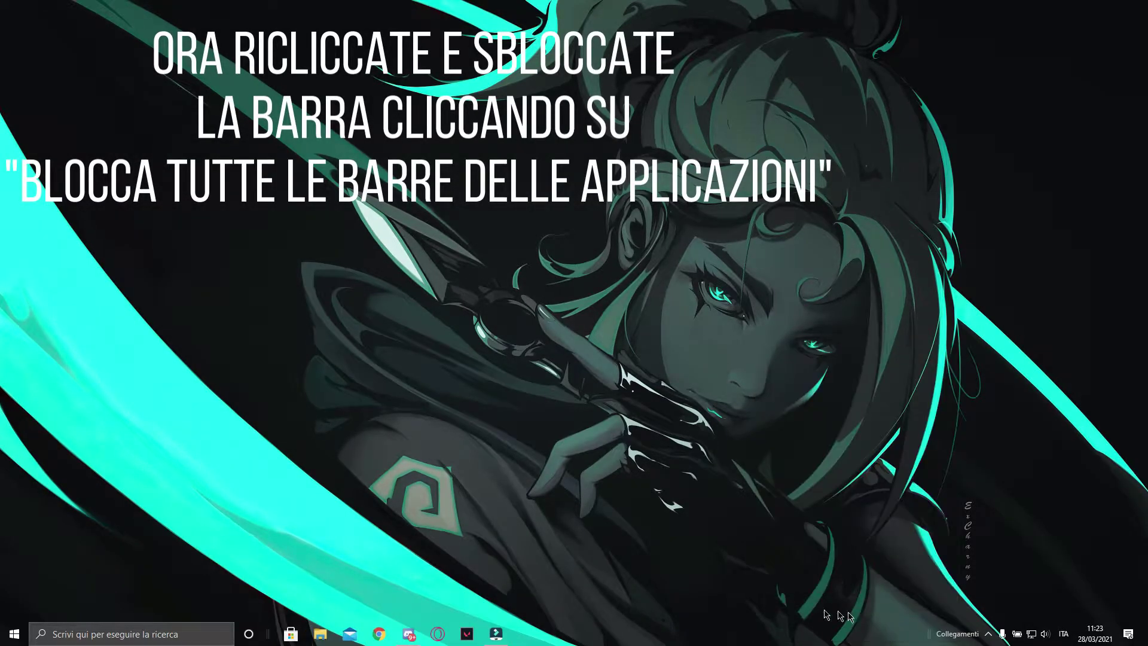
- Center the app icons on the taskbar by placing them after the Collegamenti toolbar, and lock all taskbars
drag(931, 634, 605, 634)
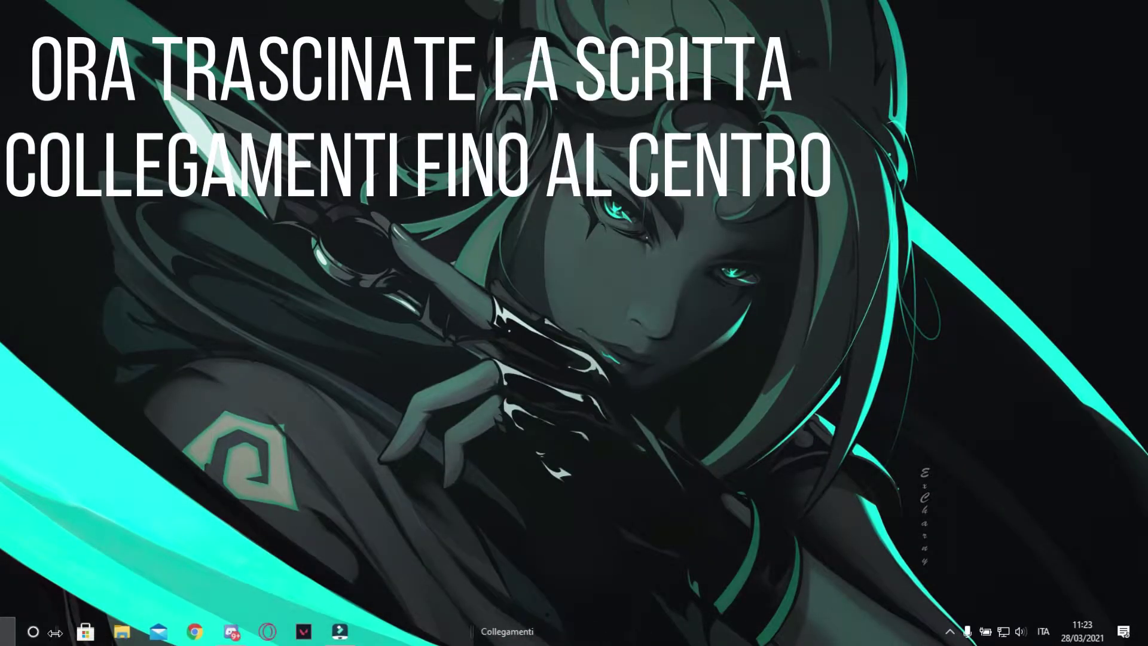
drag(70, 632, 713, 625)
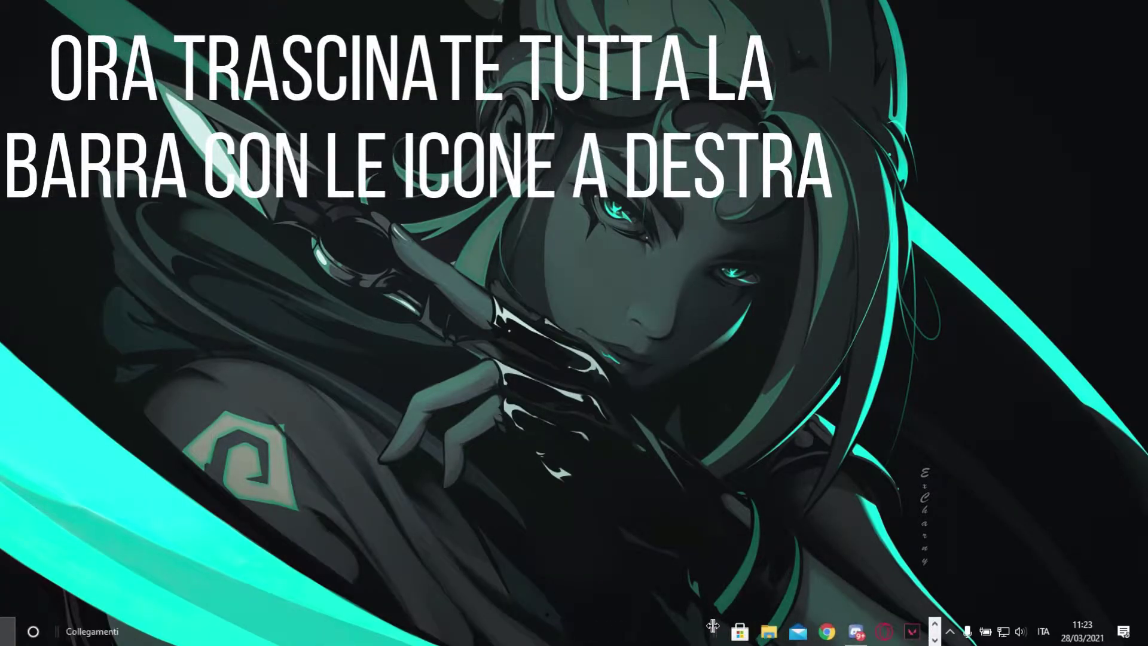
drag(717, 635, 288, 621)
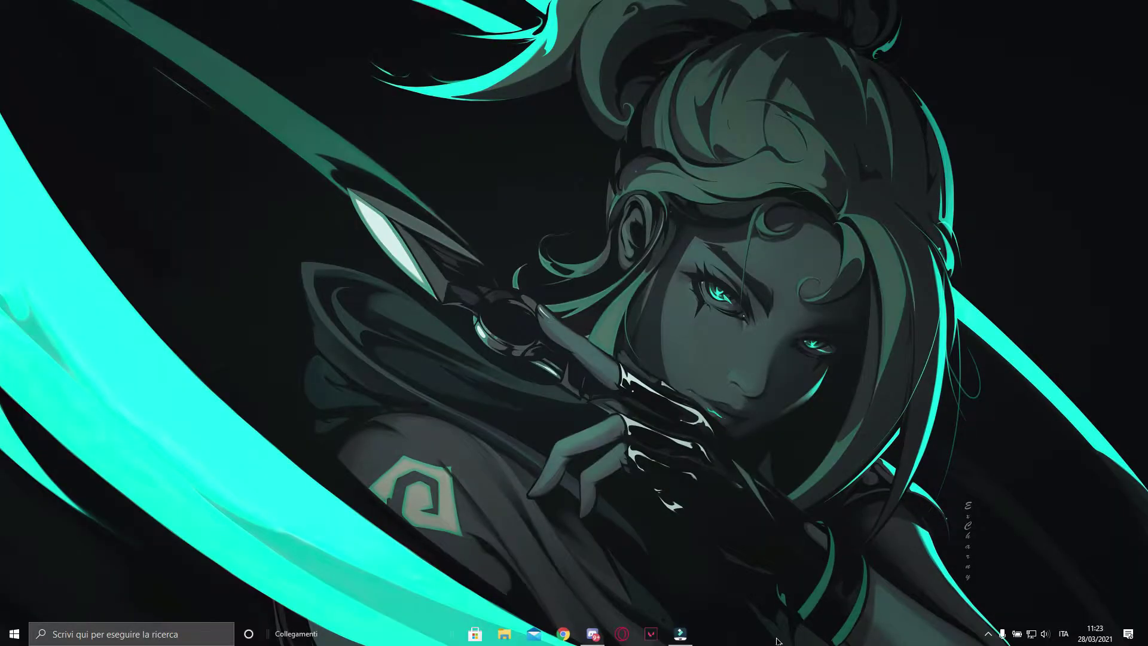
right_click(777, 641)
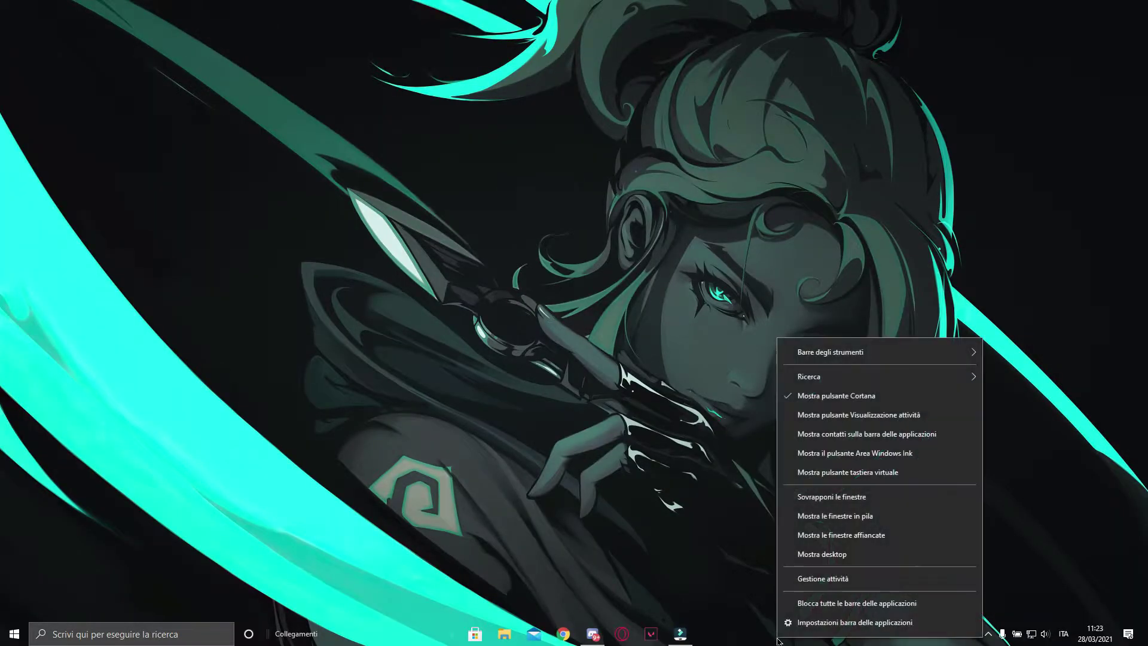
click(808, 604)
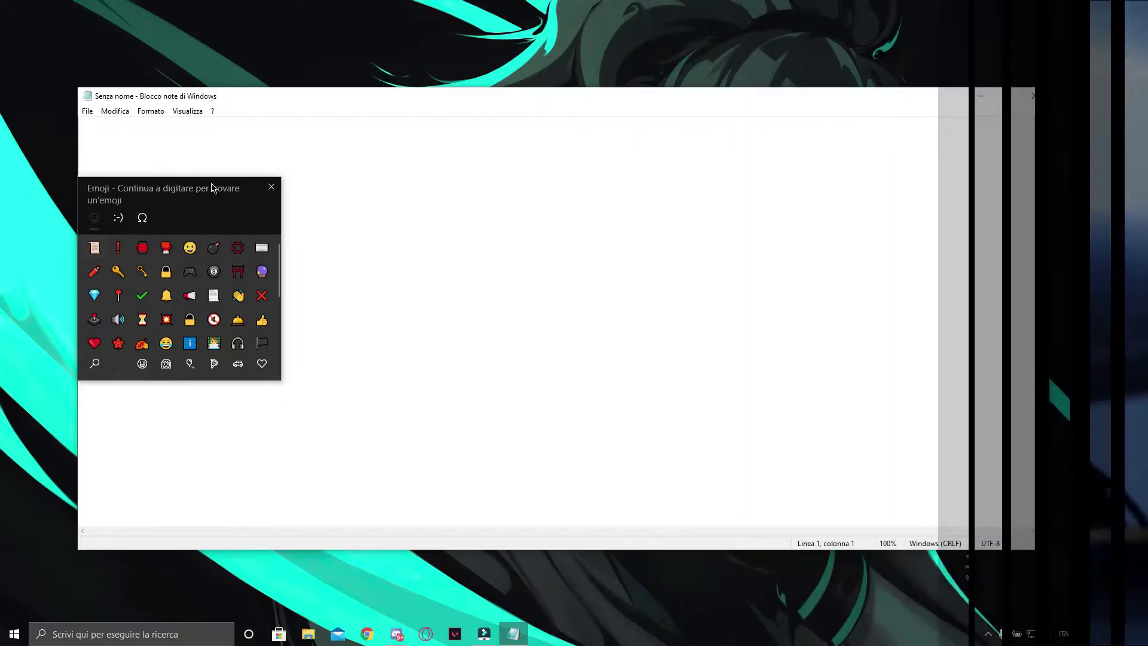
- Insert the banana emoji from the food category into the blank Notepad document, moving the emoji picker clear of the text start
drag(216, 180, 490, 172)
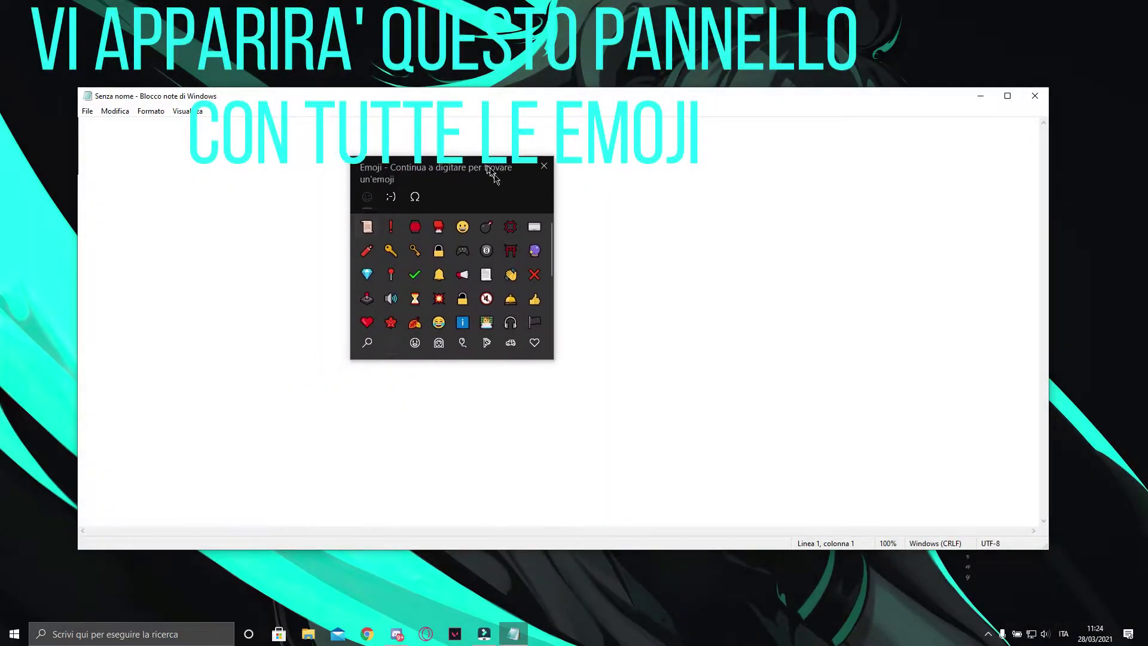
scroll(477, 272, down, 3)
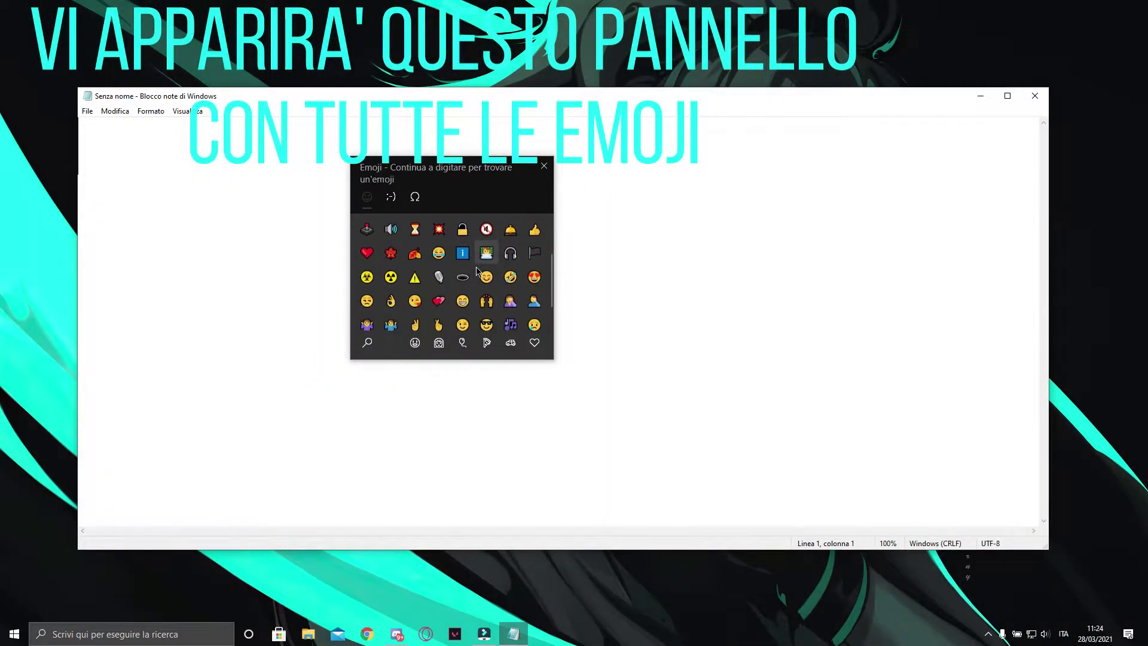
scroll(477, 278, down, 3)
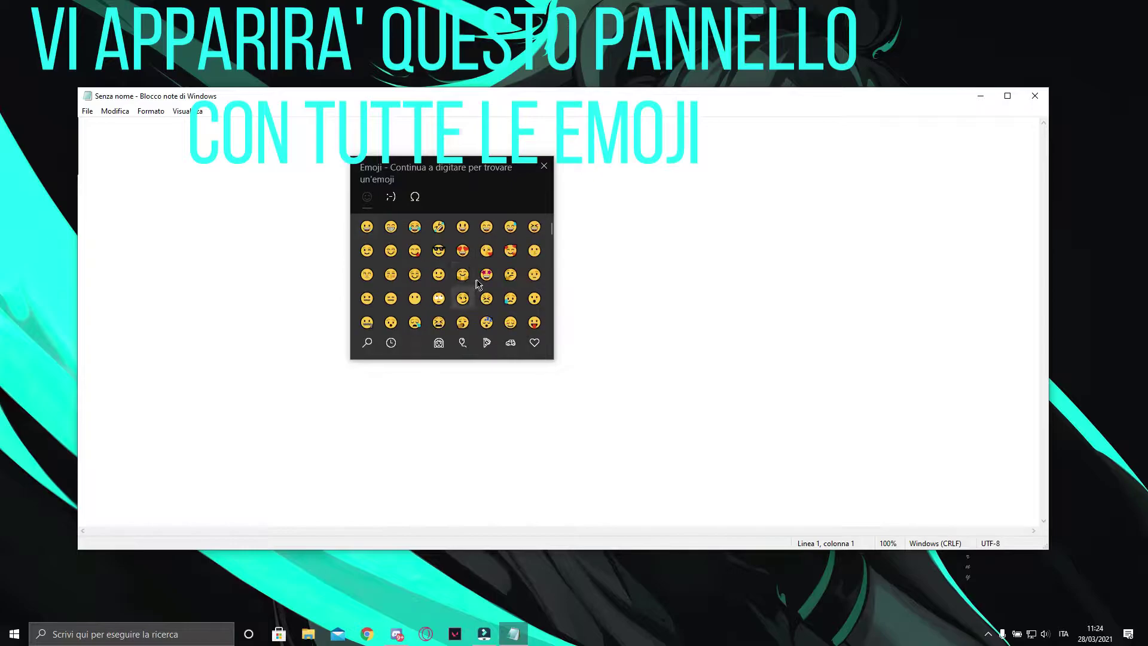
scroll(487, 272, down, 3)
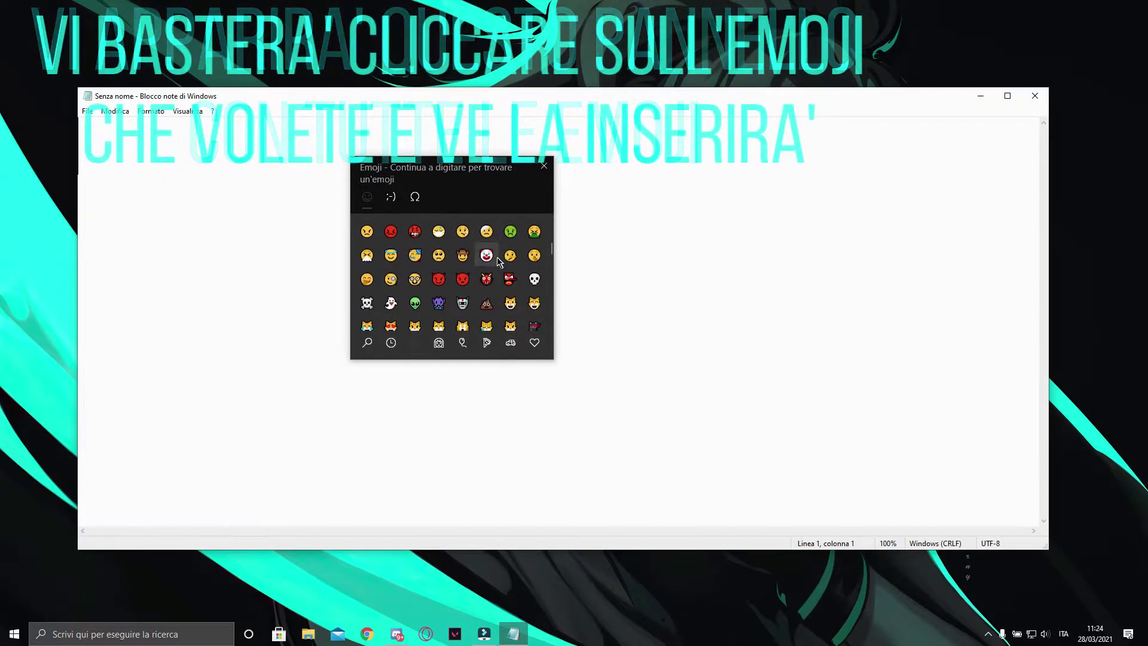
click(487, 342)
scroll(509, 251, down, 5)
scroll(508, 251, down, 1)
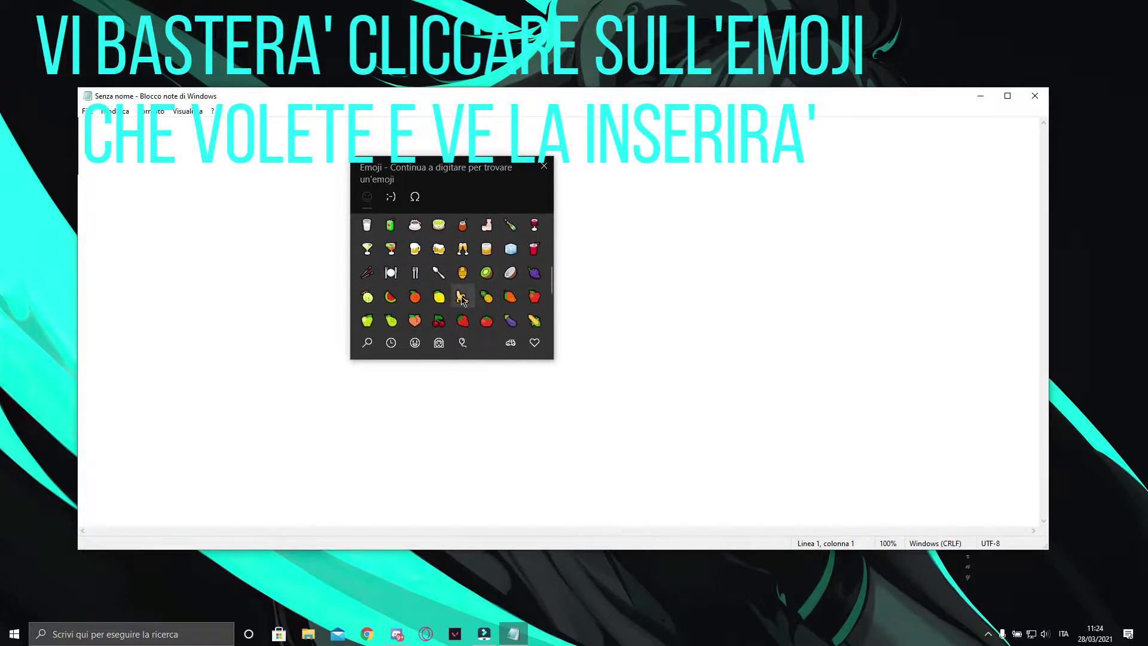
click(462, 298)
- Add the pizza emoji and the recently used boxing glove emoji after the banana, and close the emoji picker
scroll(513, 282, up, 5)
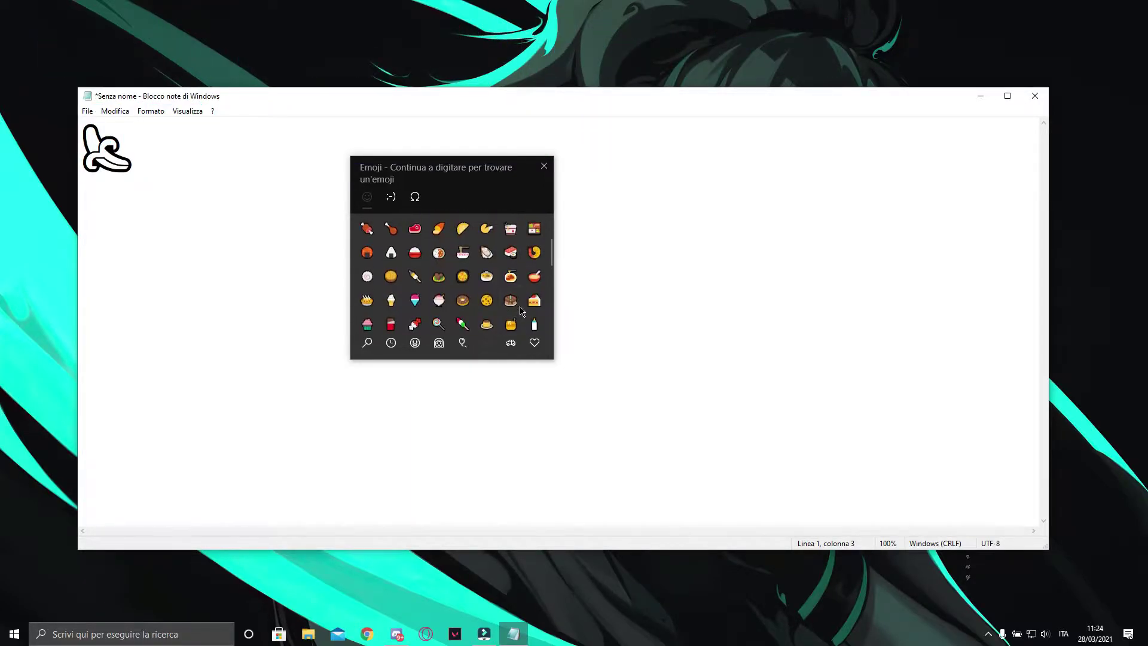
click(367, 226)
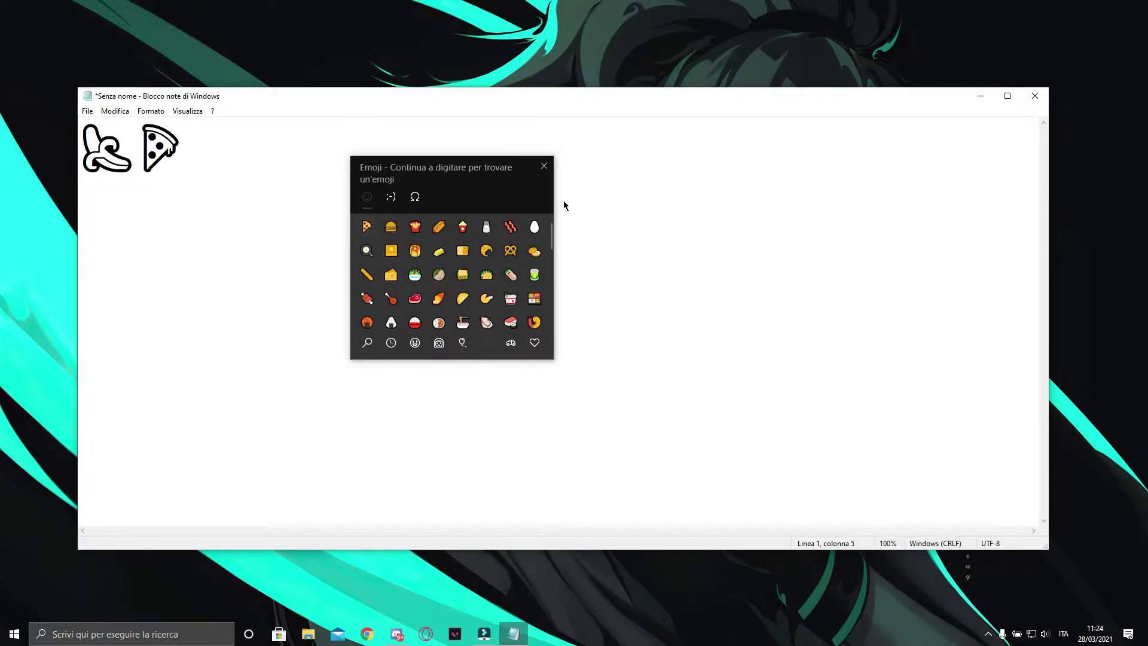
click(391, 342)
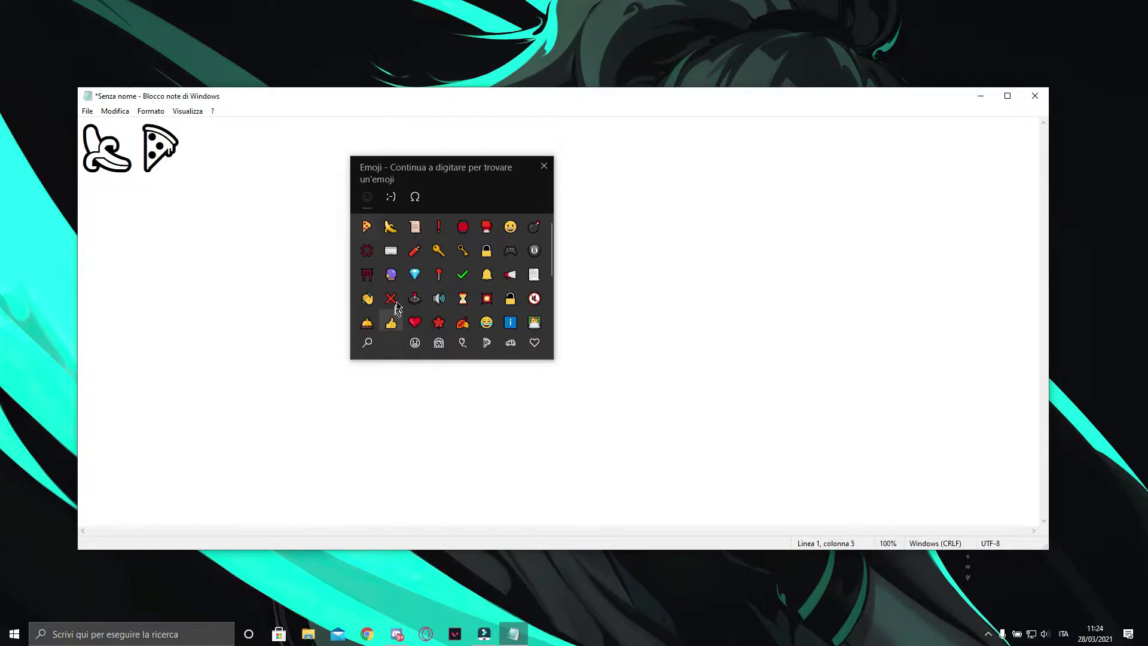
click(487, 227)
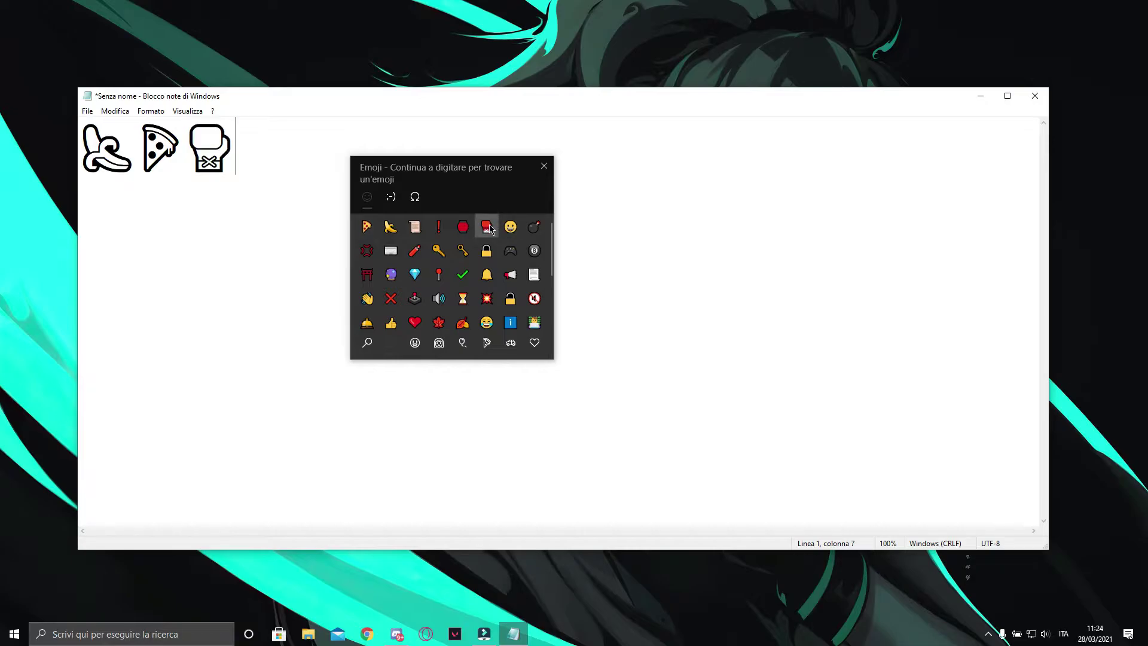
click(543, 166)
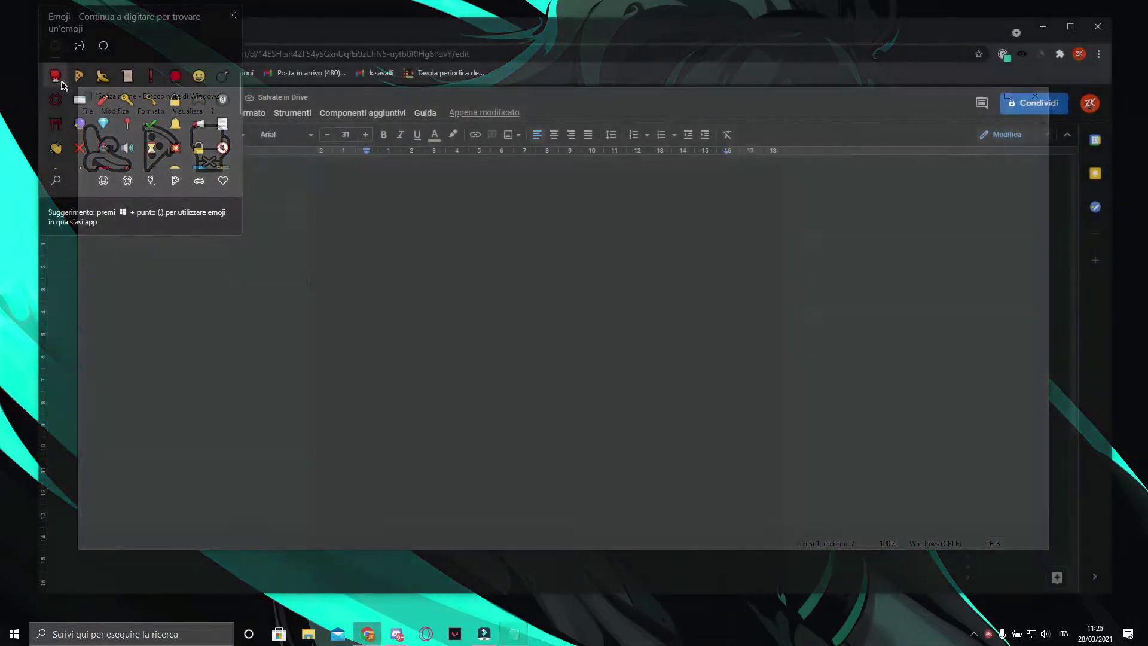
- Insert two boxing gloves, a pizza and a banana emoji into the Google Docs document, and close the emoji picker
click(60, 76)
click(59, 76)
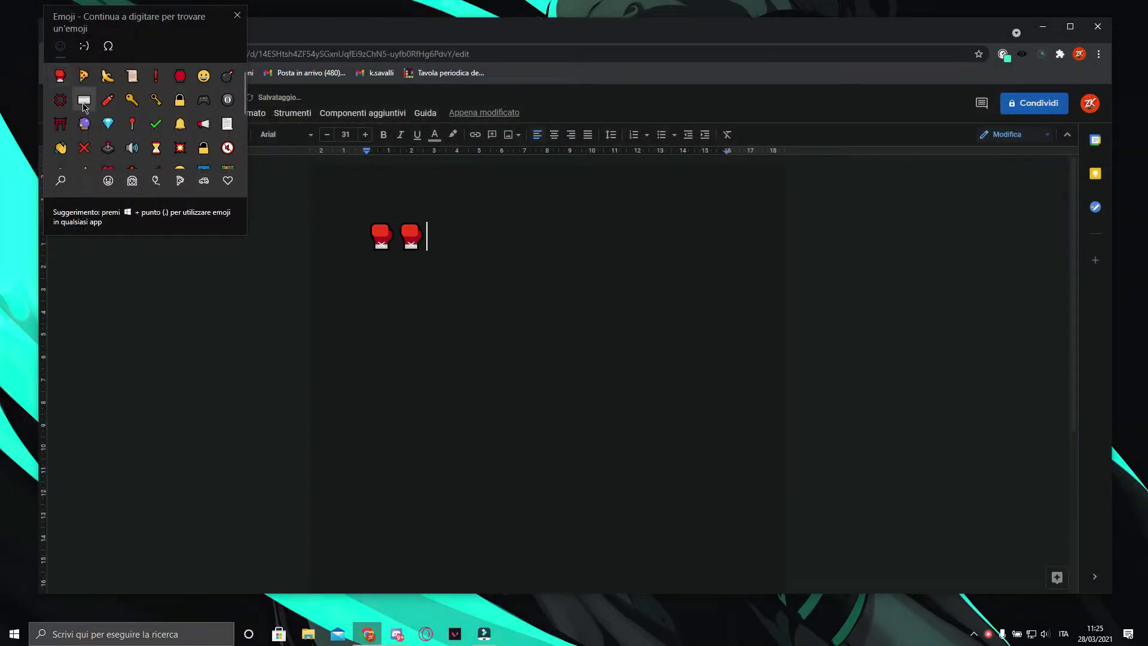
click(87, 79)
click(108, 76)
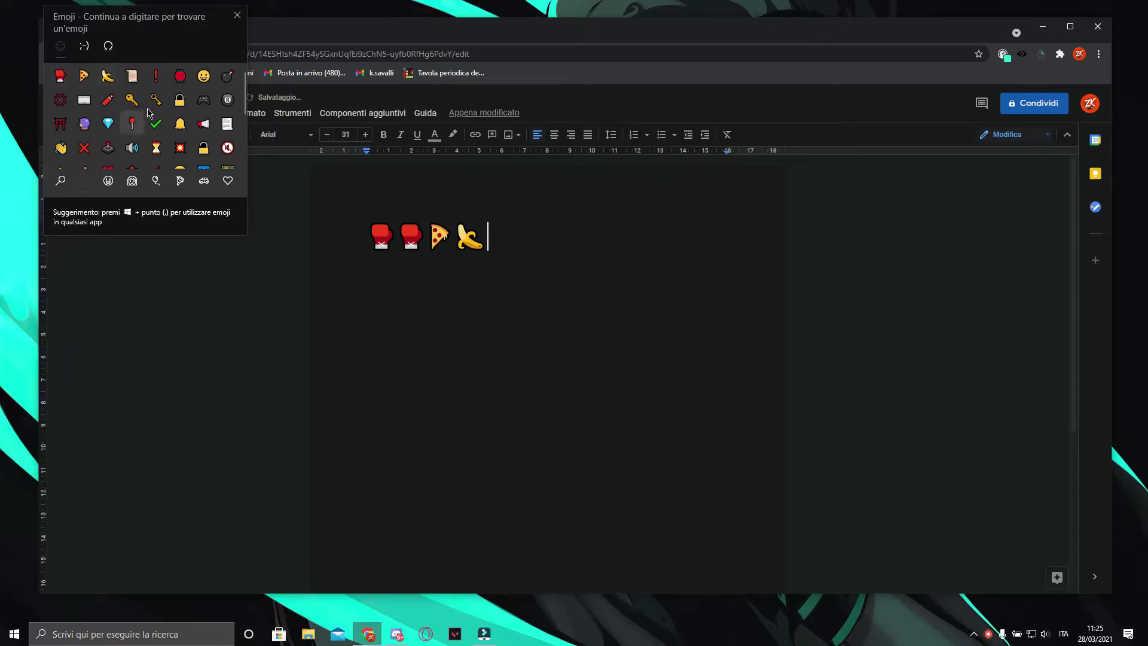
click(237, 15)
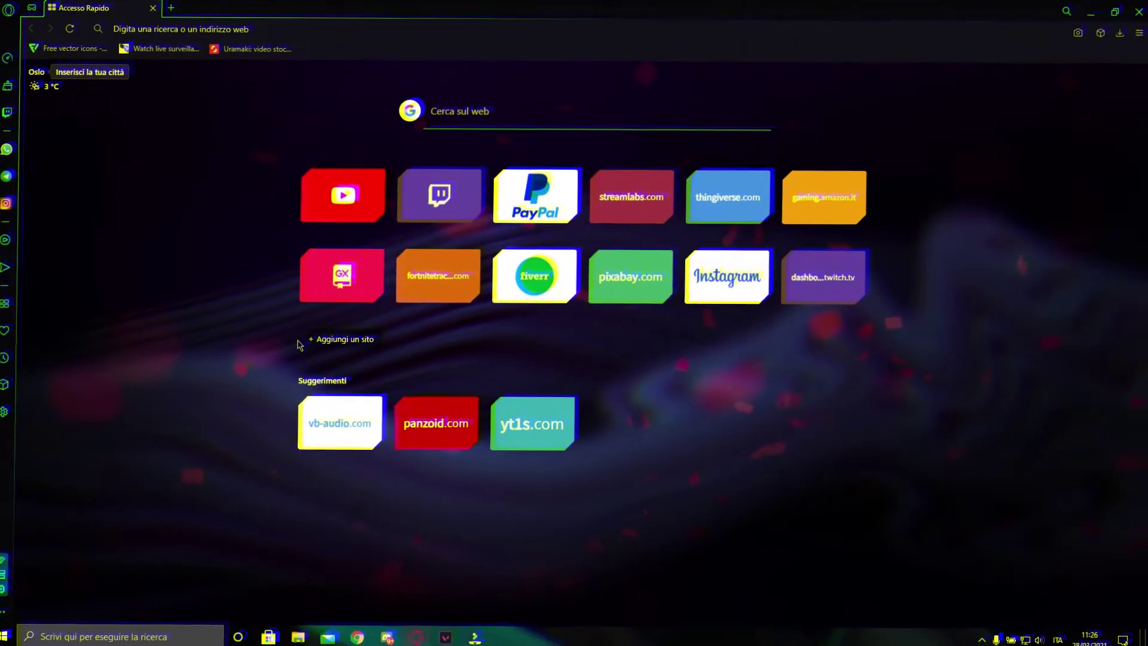
- Search the web for "lively wallpaper" in the Opera browser
click(241, 30)
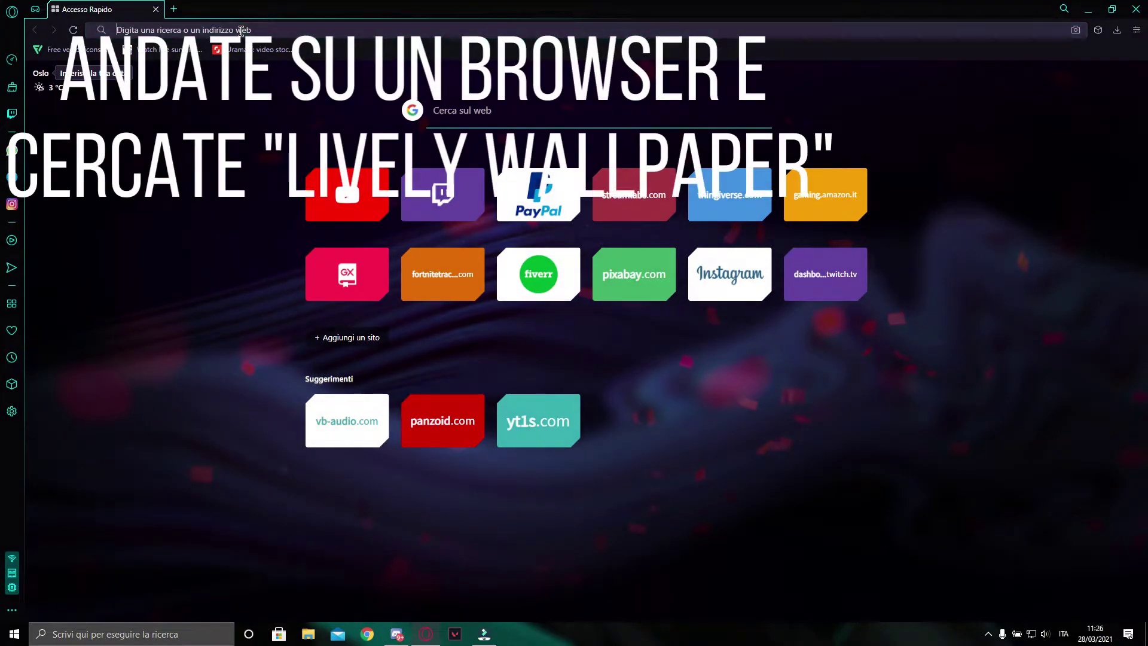
text(livel)
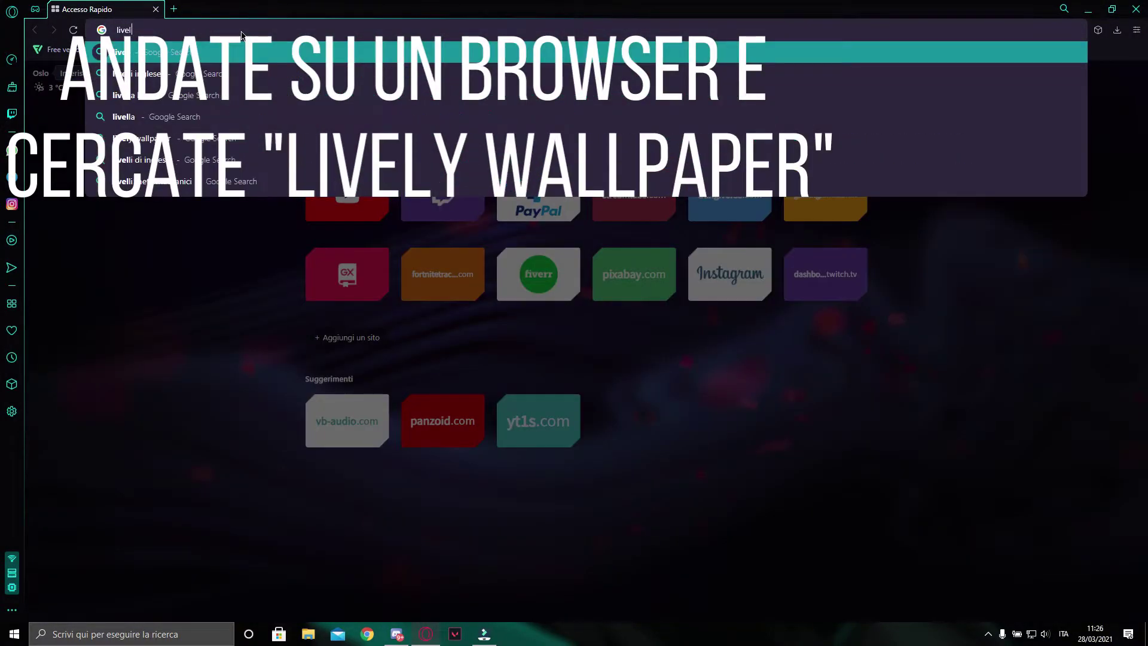
text(y wallpaper)
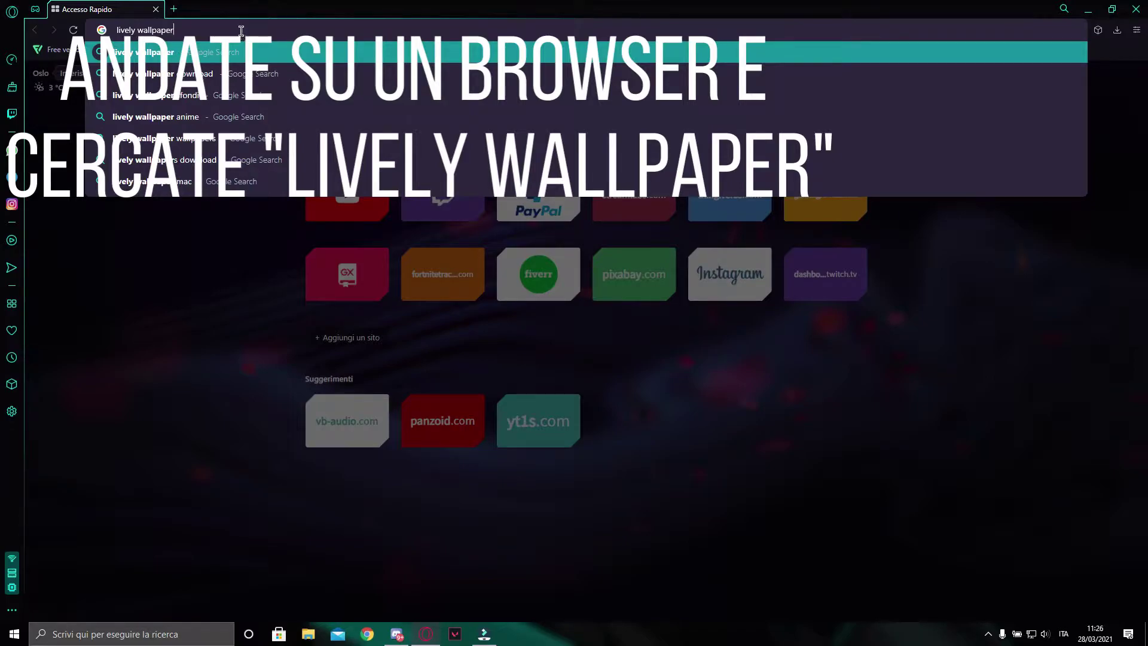
key(Return)
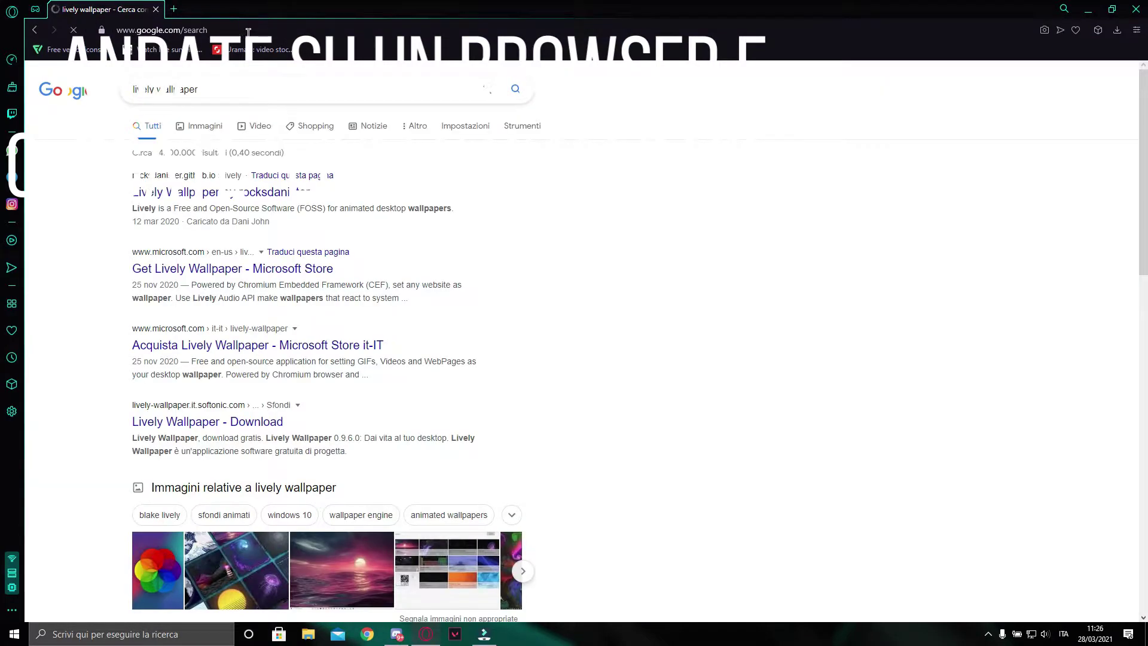
- Download the Lively Wallpaper installer from its rocksdanister.github.io page, saving lively_setup_x86_full_v1204.exe in the Download folder
click(232, 193)
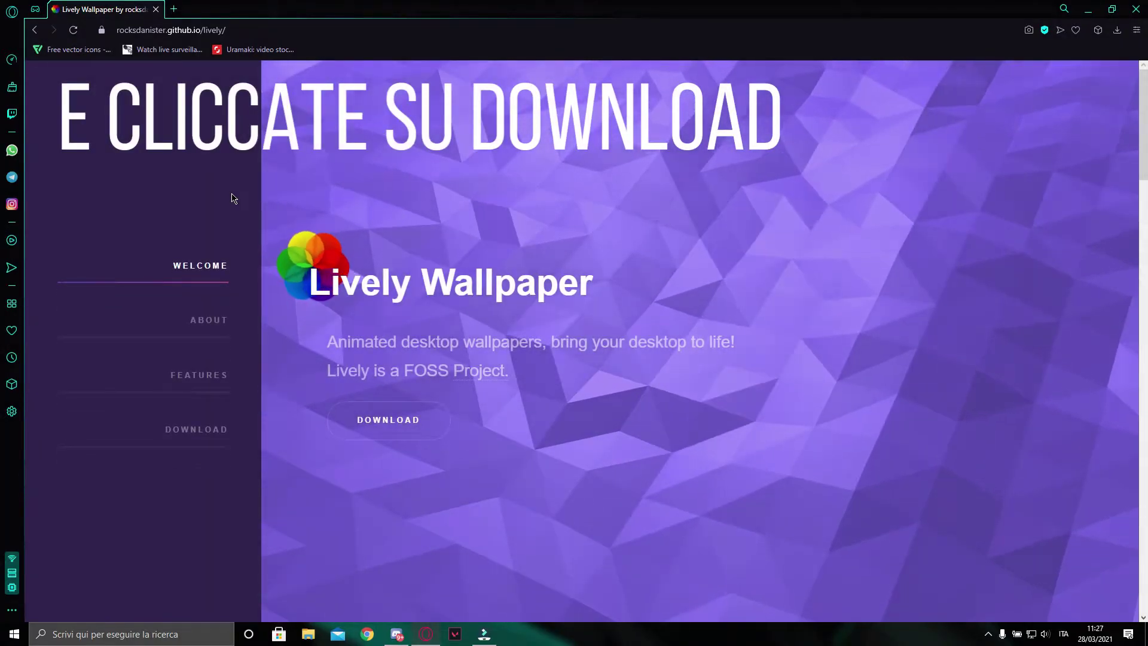
click(389, 429)
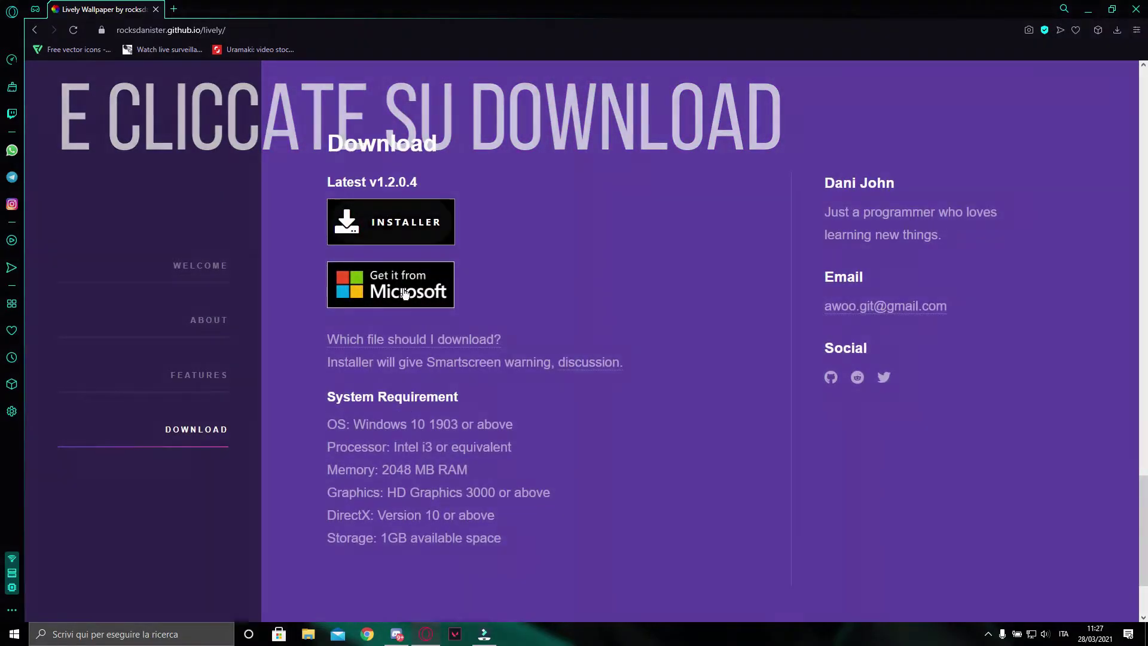
click(389, 227)
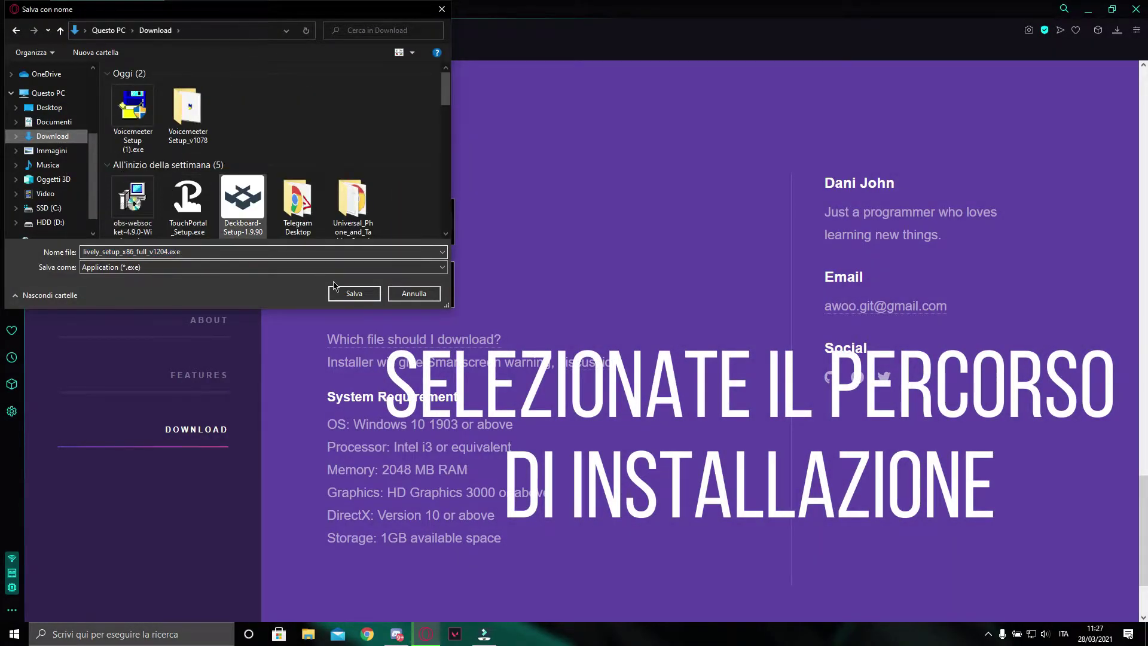
click(354, 294)
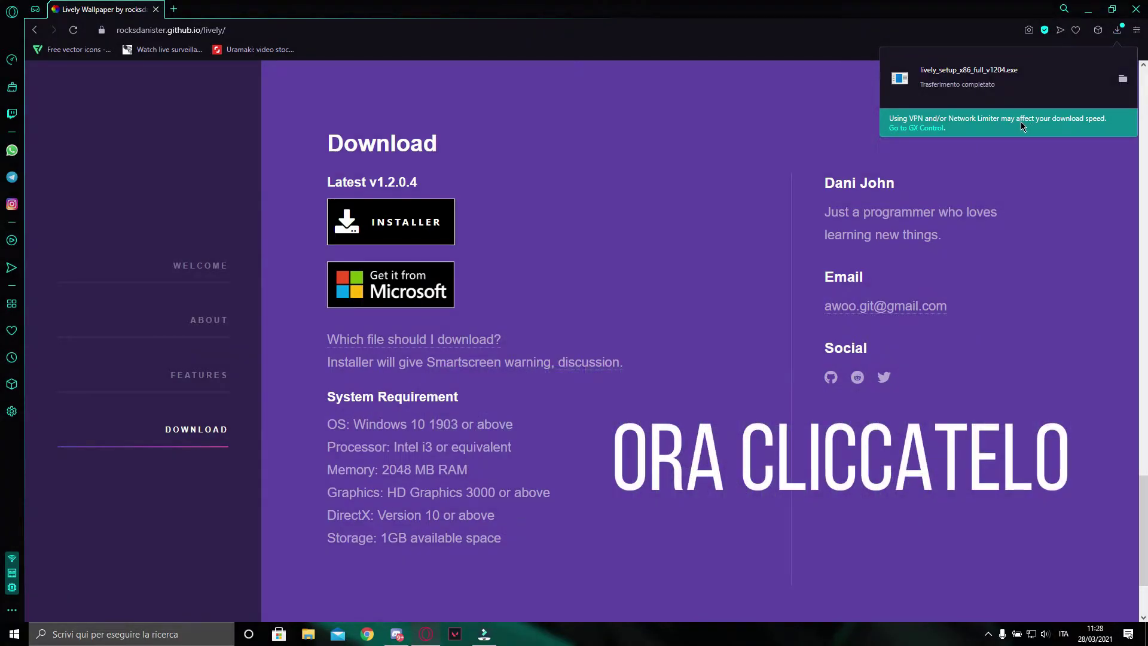
- Launch the downloaded Lively installer, choosing installation for the current user only and English as the setup language
click(977, 80)
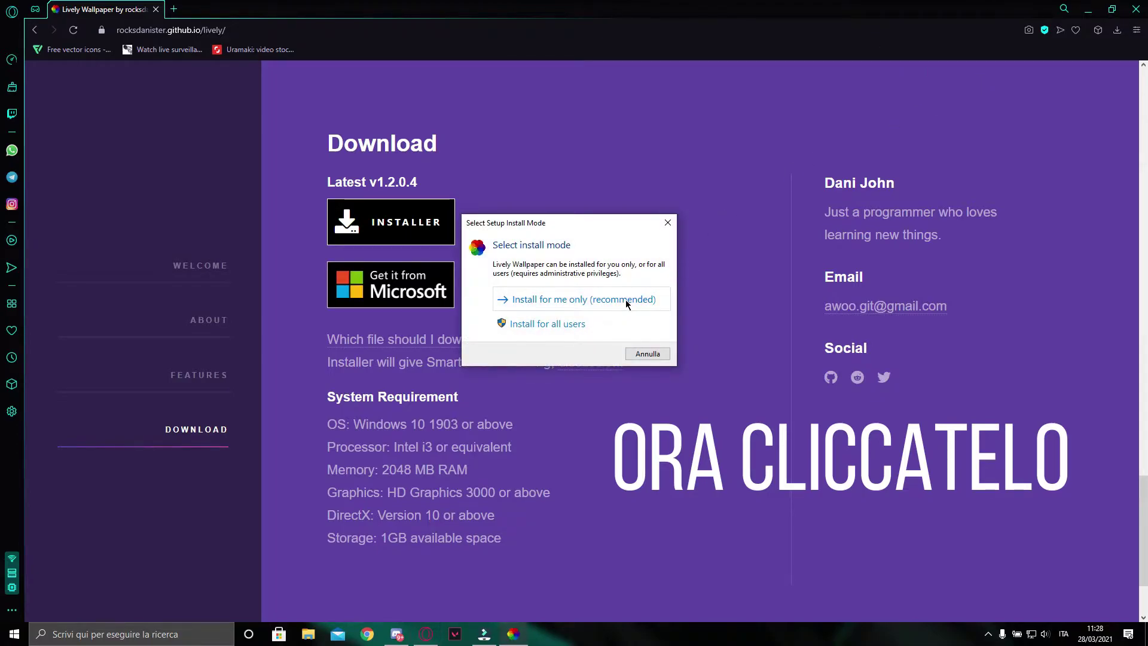
click(626, 302)
click(618, 316)
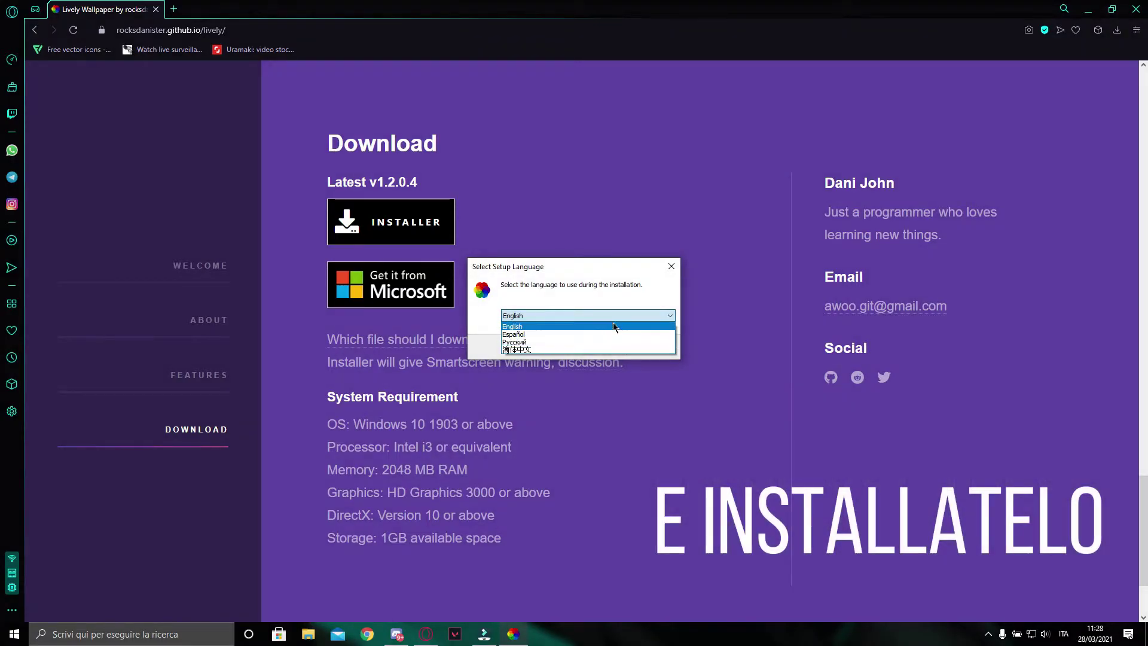
click(615, 327)
click(619, 348)
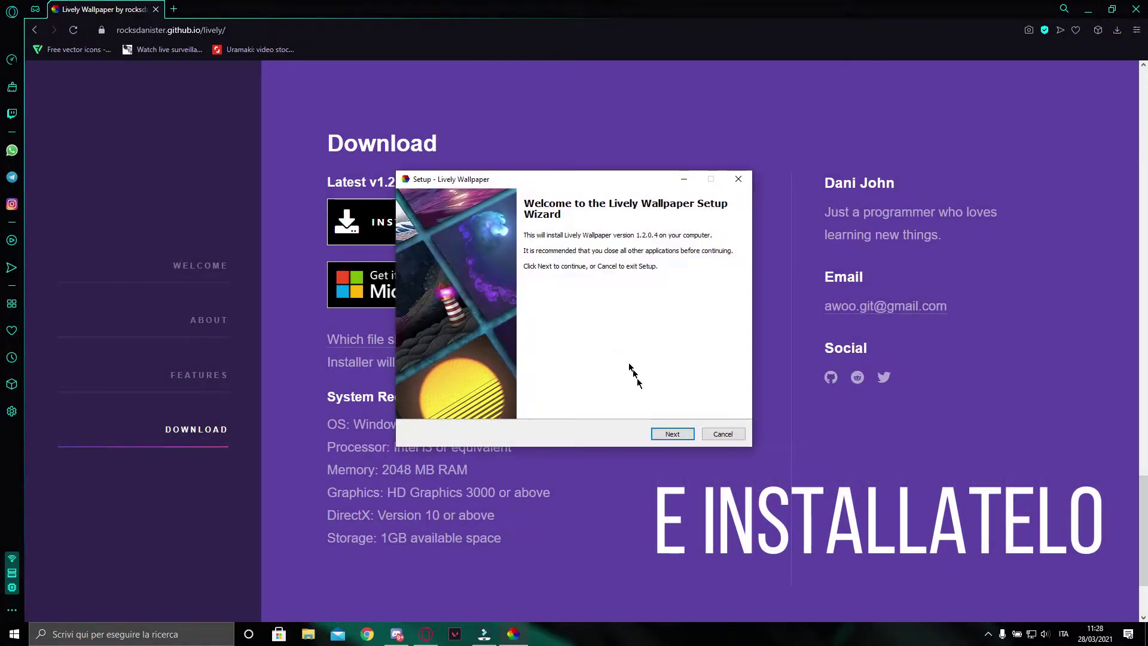
- Accept the license agreement, keeping the default destination folder and the desktop shortcut and Start with Windows tasks
click(673, 435)
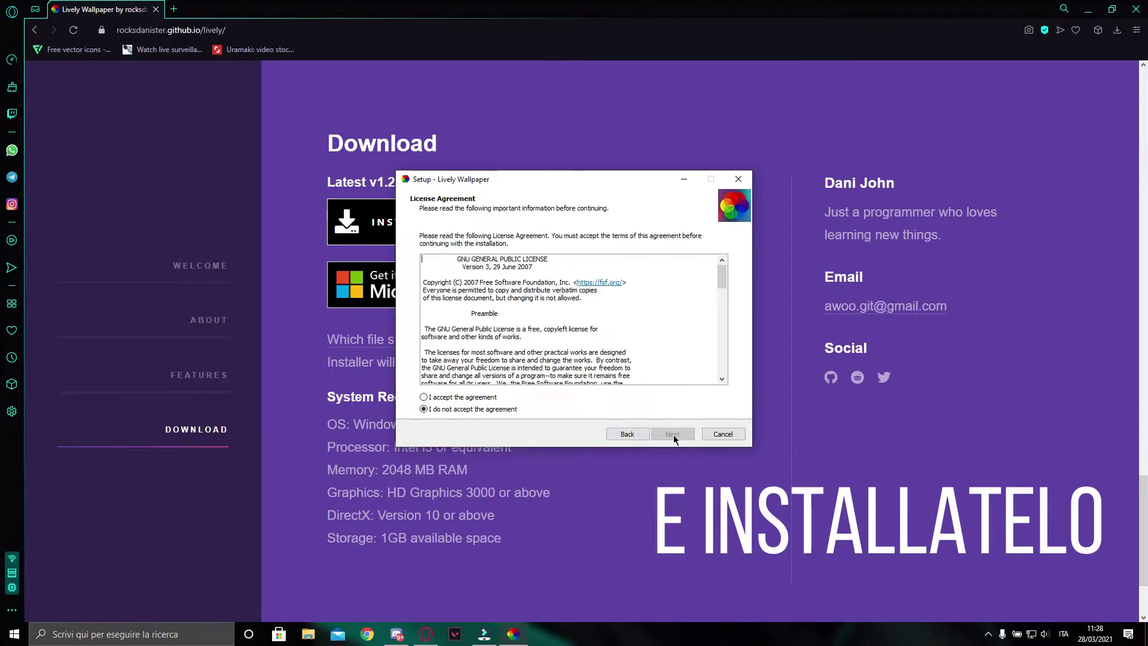
click(475, 398)
click(671, 435)
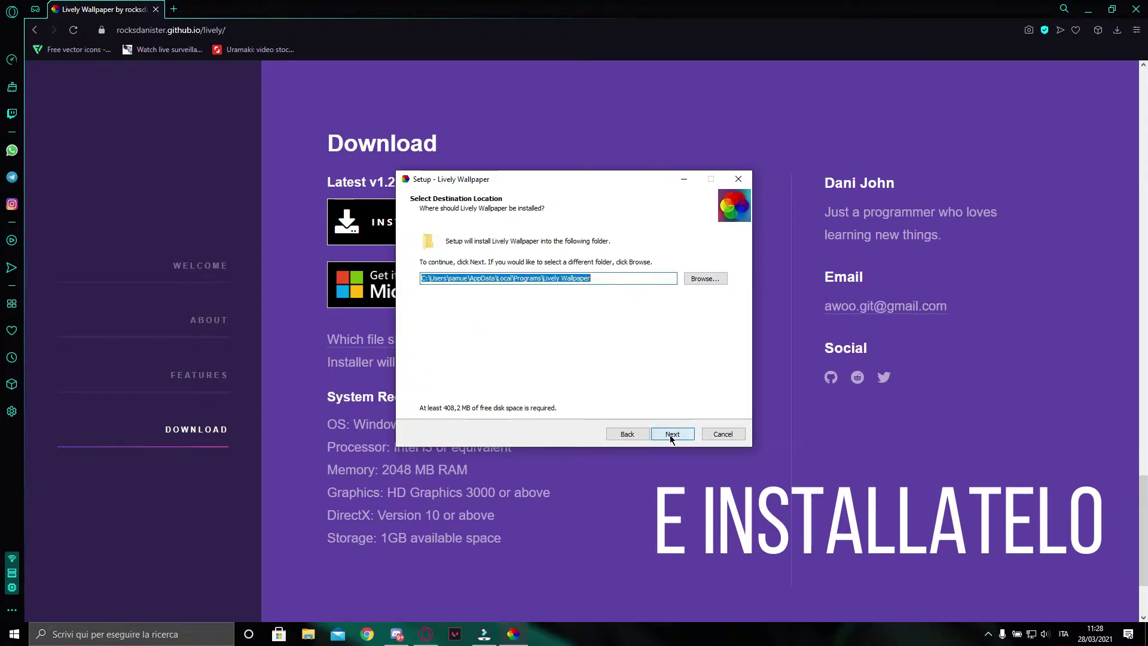
click(671, 436)
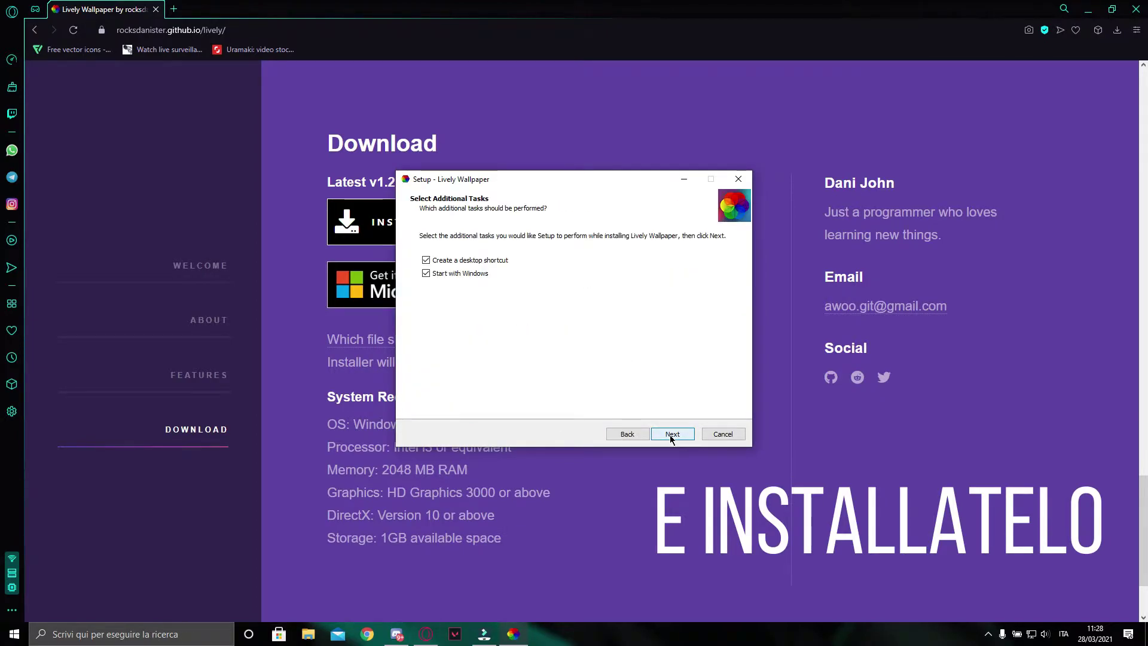
click(671, 435)
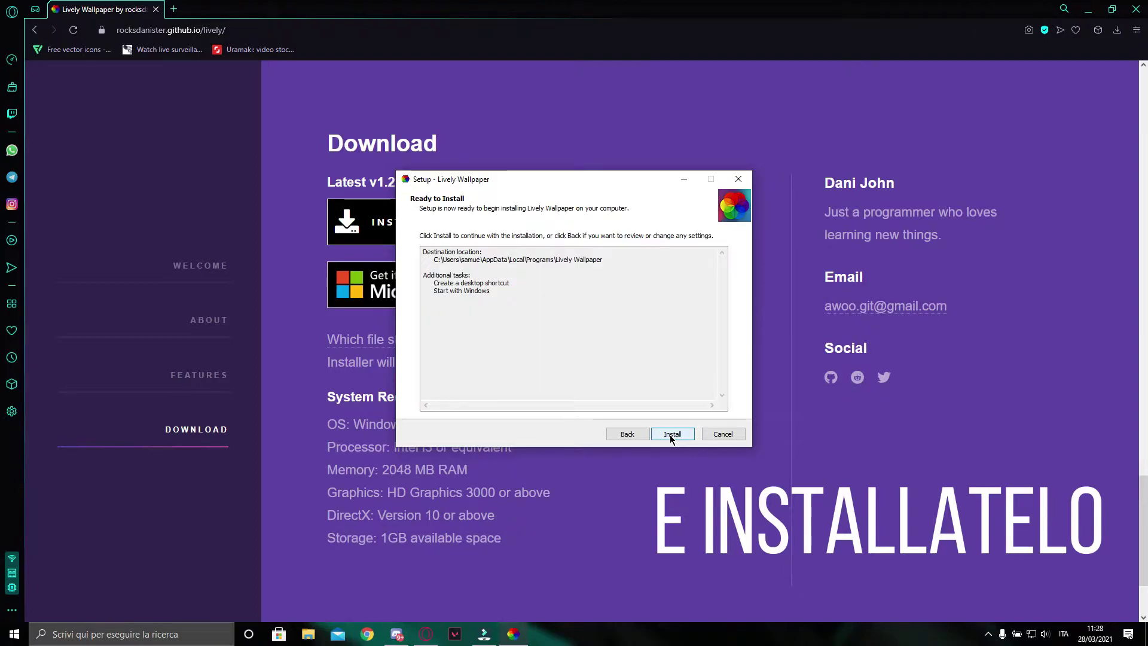
- Install Lively Wallpaper, minimizing the browser meanwhile, and finish the setup with Launch Lively Wallpaper enabled
click(671, 434)
click(1089, 9)
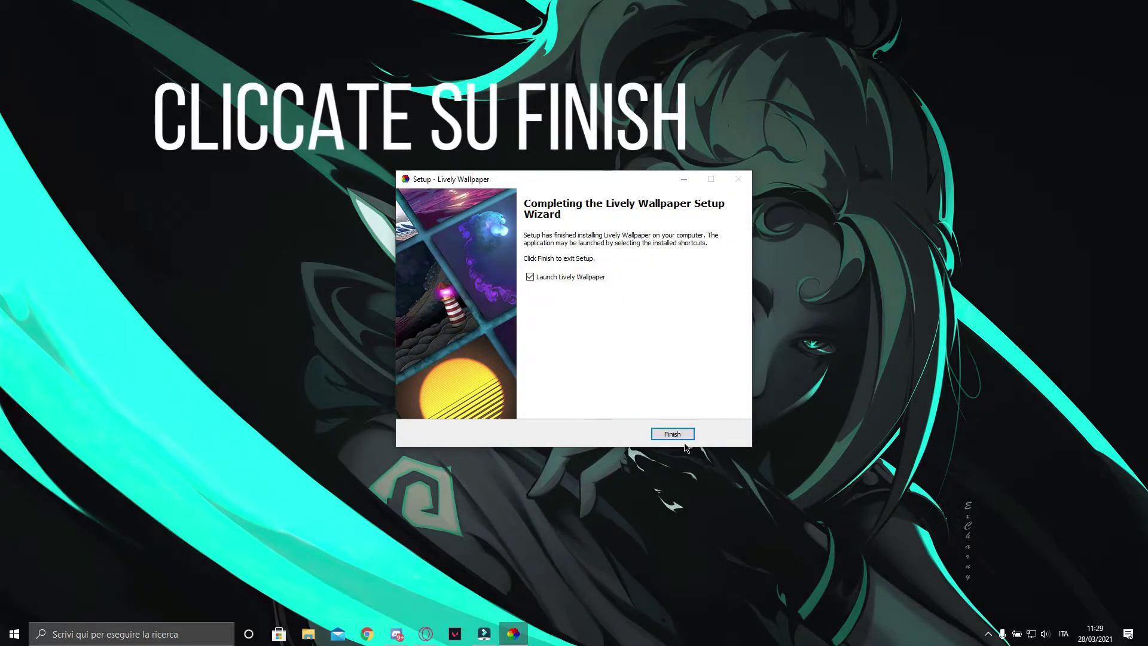
click(673, 435)
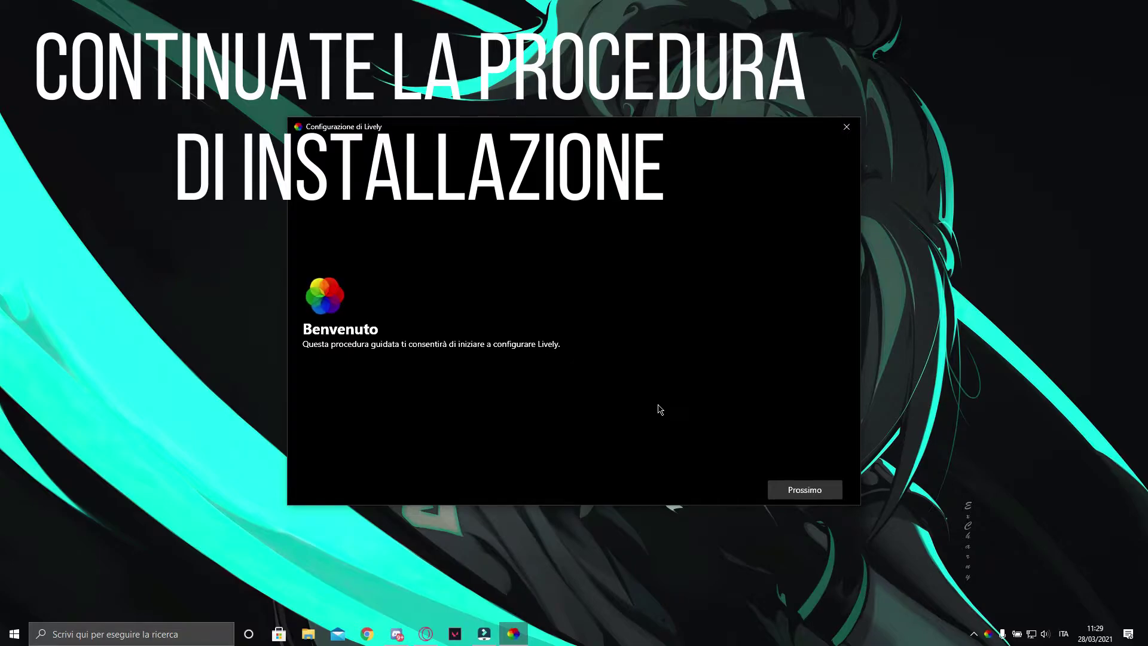
- Go through Lively's initial configuration, keeping start with Windows enabled and the Normale user interface
click(807, 494)
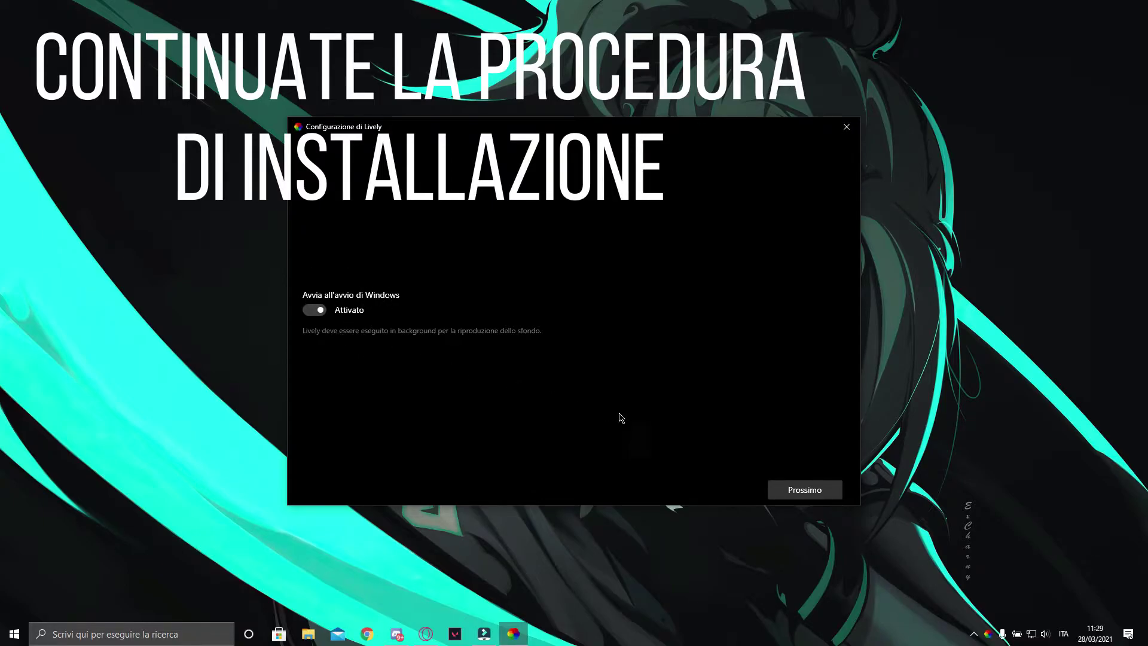
click(795, 492)
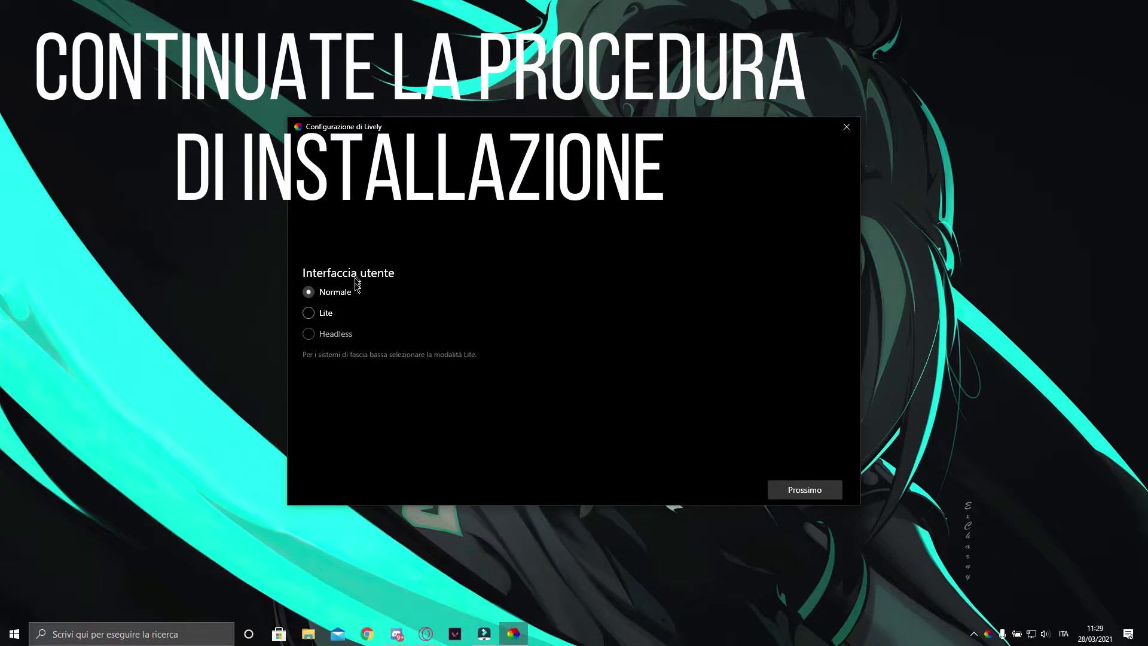
click(806, 486)
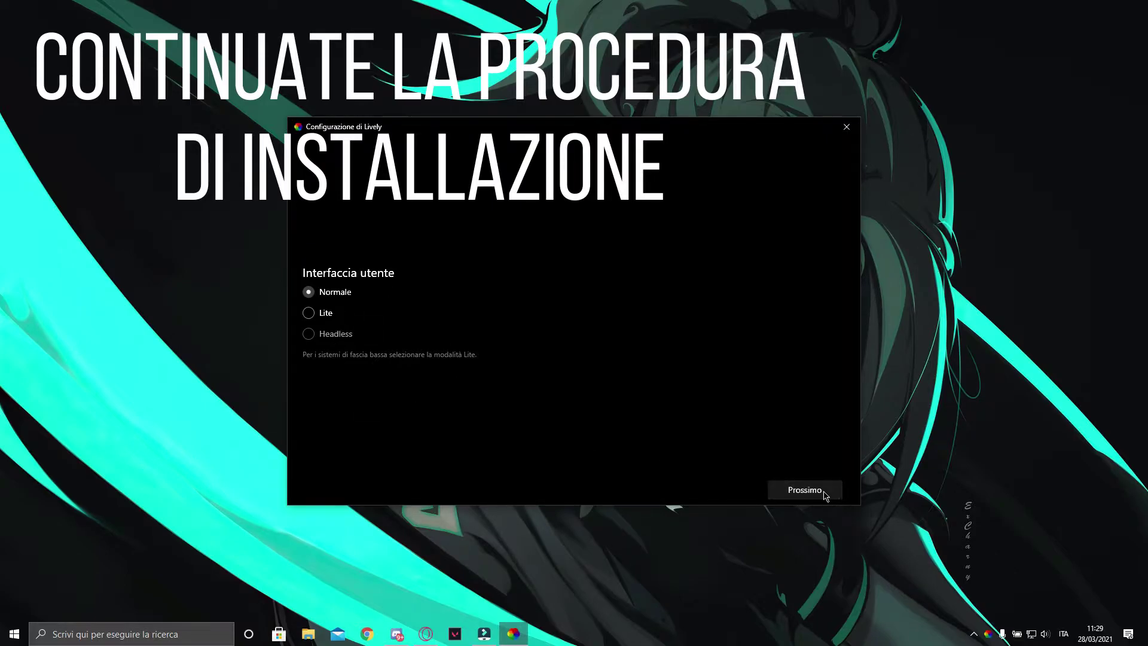
- Open the Lively Wallpaper main window from its icon among the hidden system tray icons
right_click(988, 634)
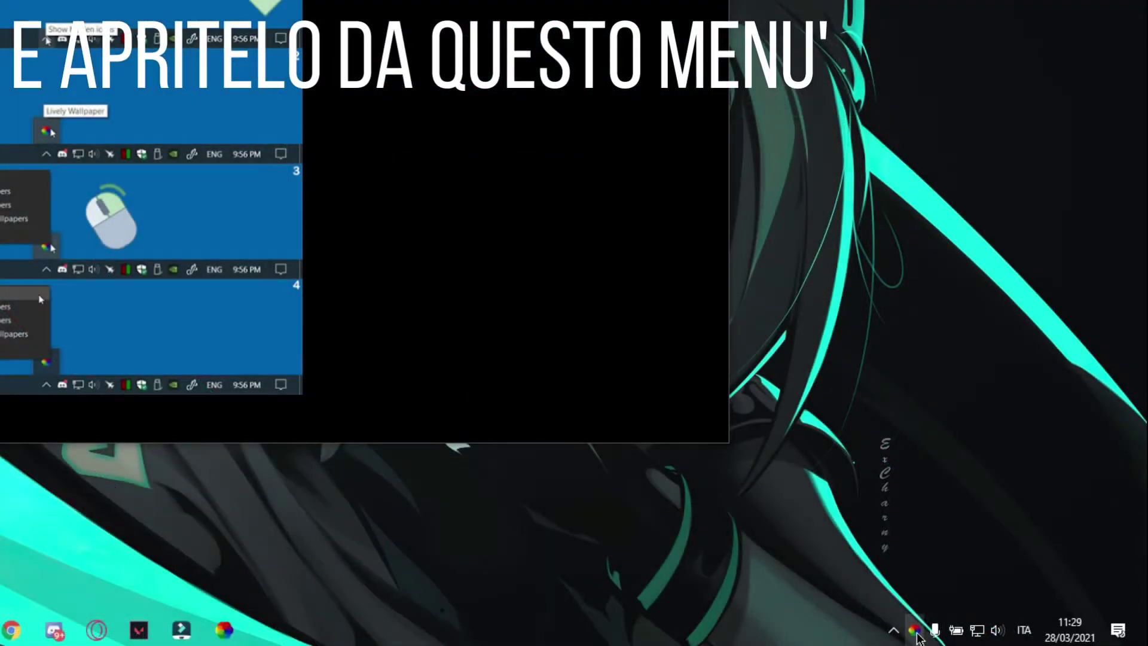
click(894, 631)
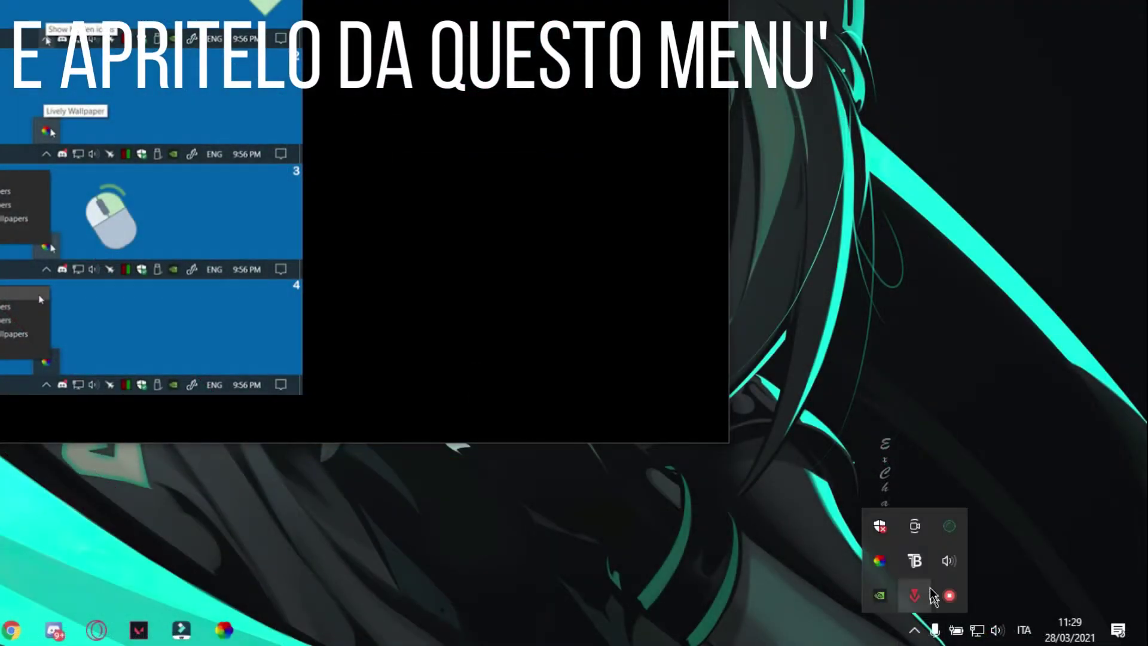
right_click(879, 565)
click(646, 397)
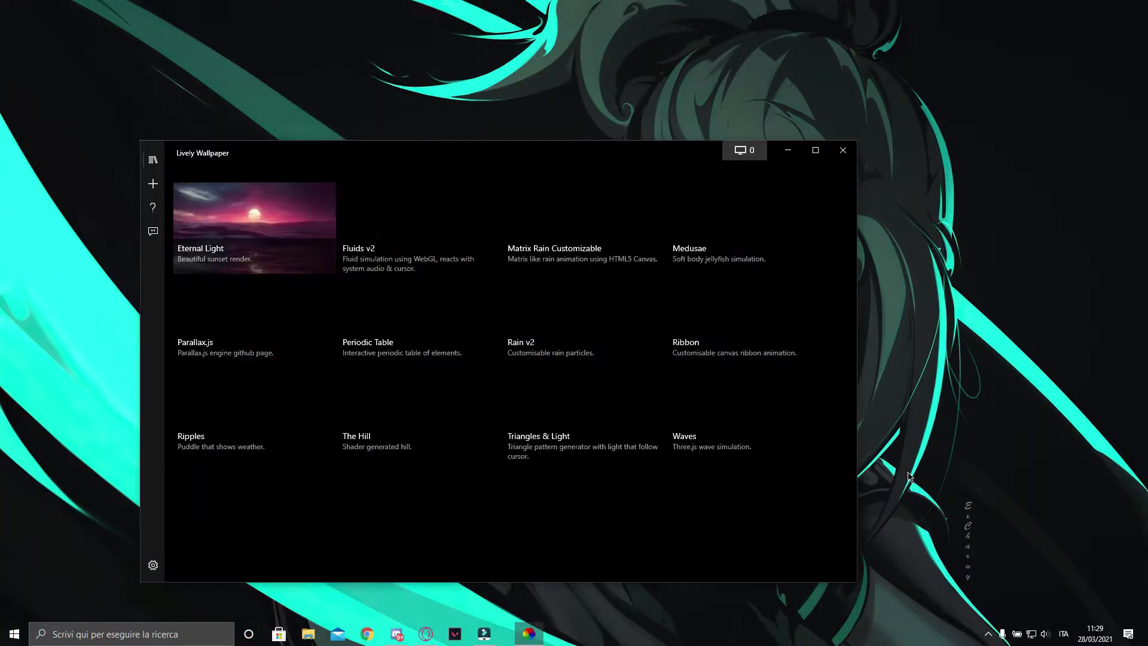
- Set Eternal Light as the wallpaper with the Multi-Schermo(Sperimentale) screen layout, and minimize the Lively window
drag(685, 161, 746, 146)
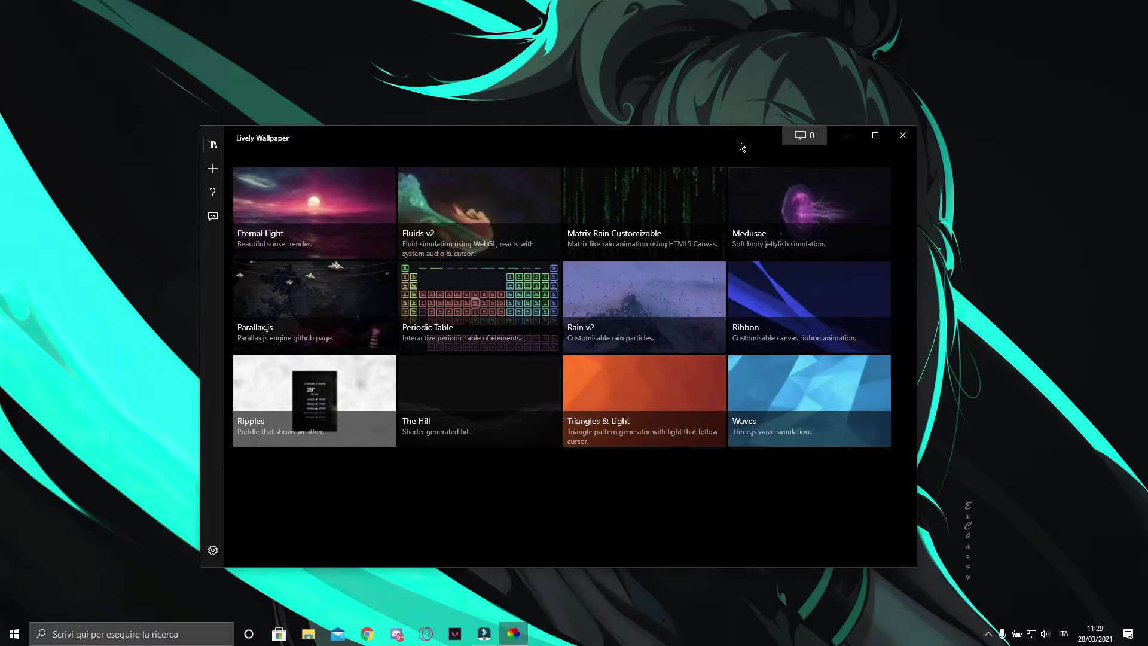
click(805, 136)
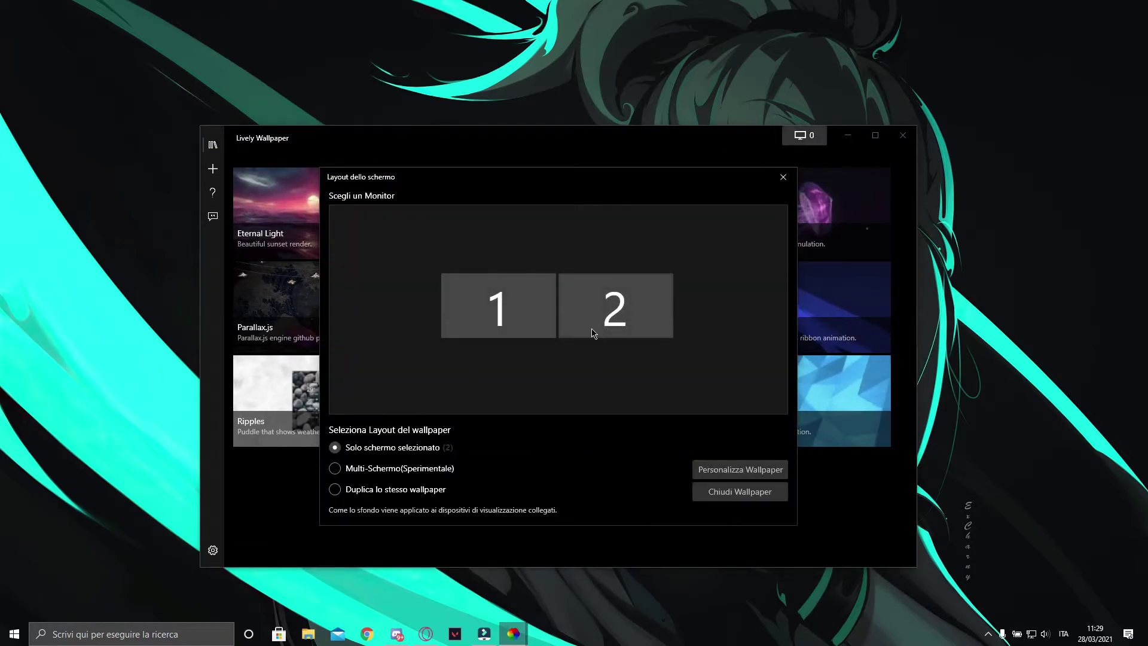
click(515, 327)
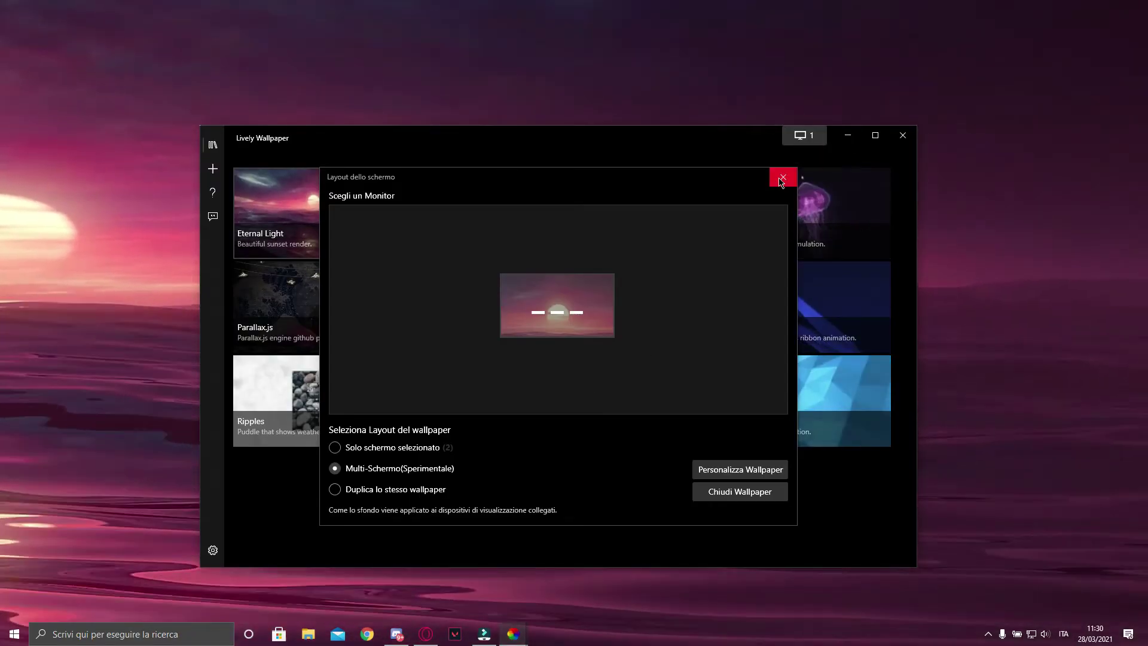
click(783, 179)
click(848, 135)
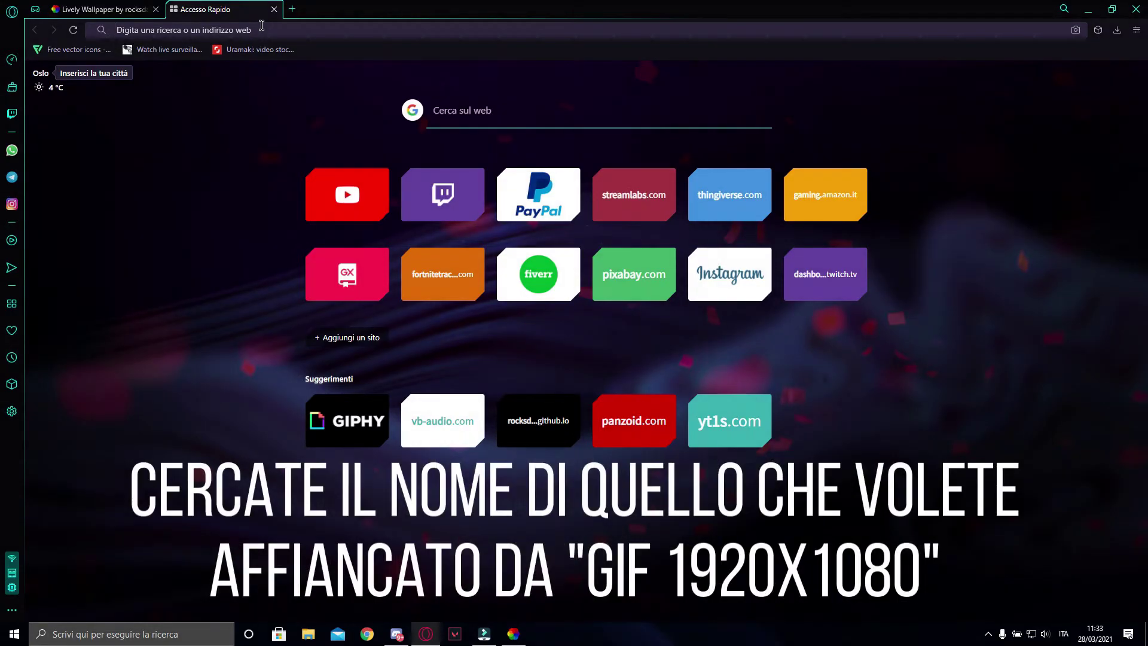
- Search the web for "gif 1920x1080" in a new Opera tab
text(gif 19)
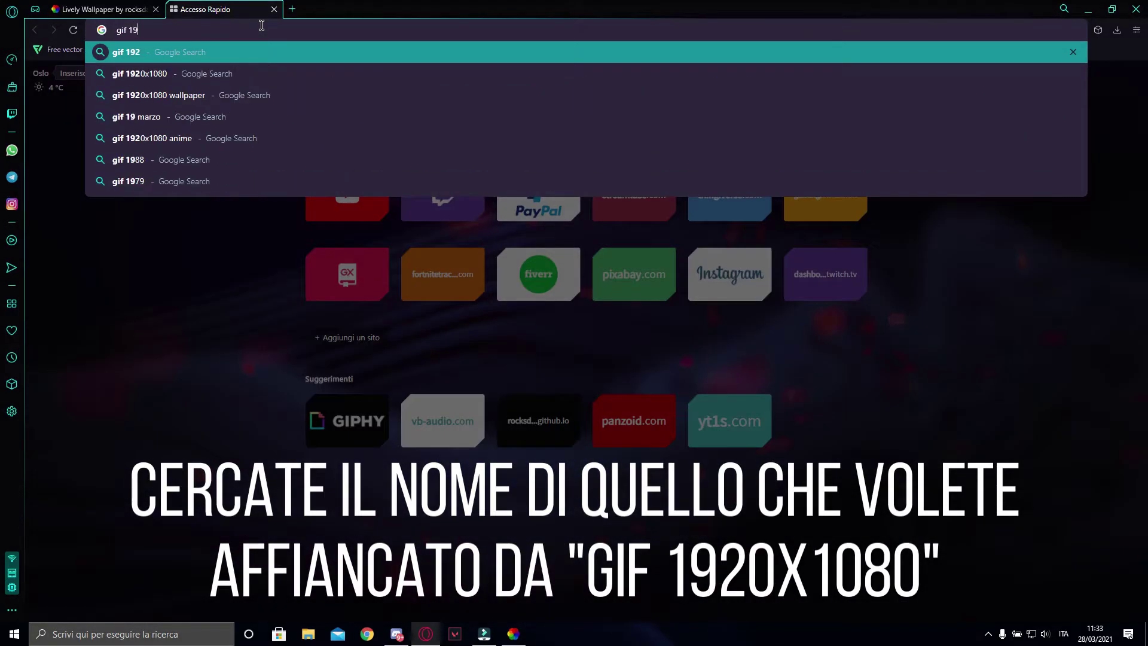
text(20x1080)
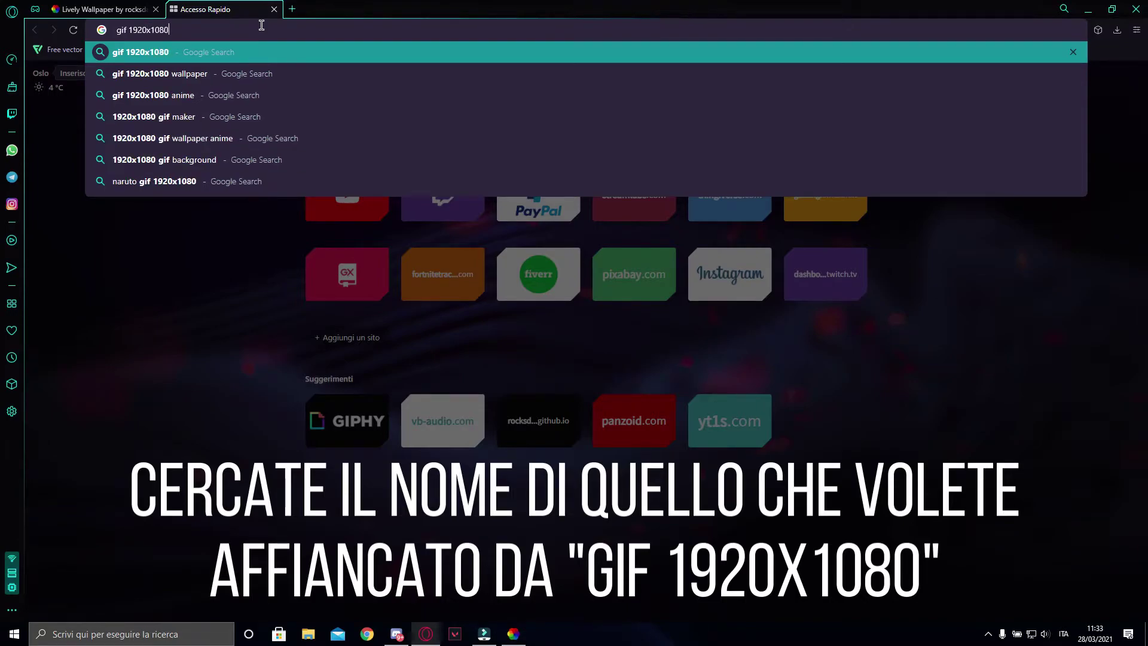
key(Return)
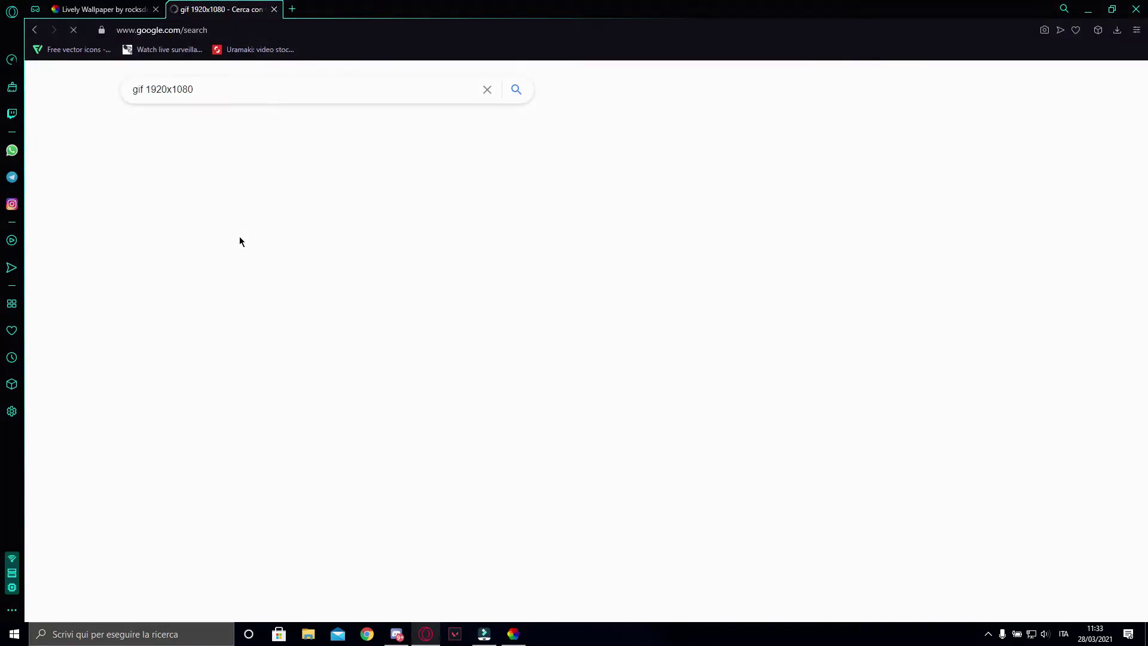
- Look through the animated wallpapers on WallpaperCave's Wallpapers GIF page for a suitable background
scroll(244, 241, down, 8)
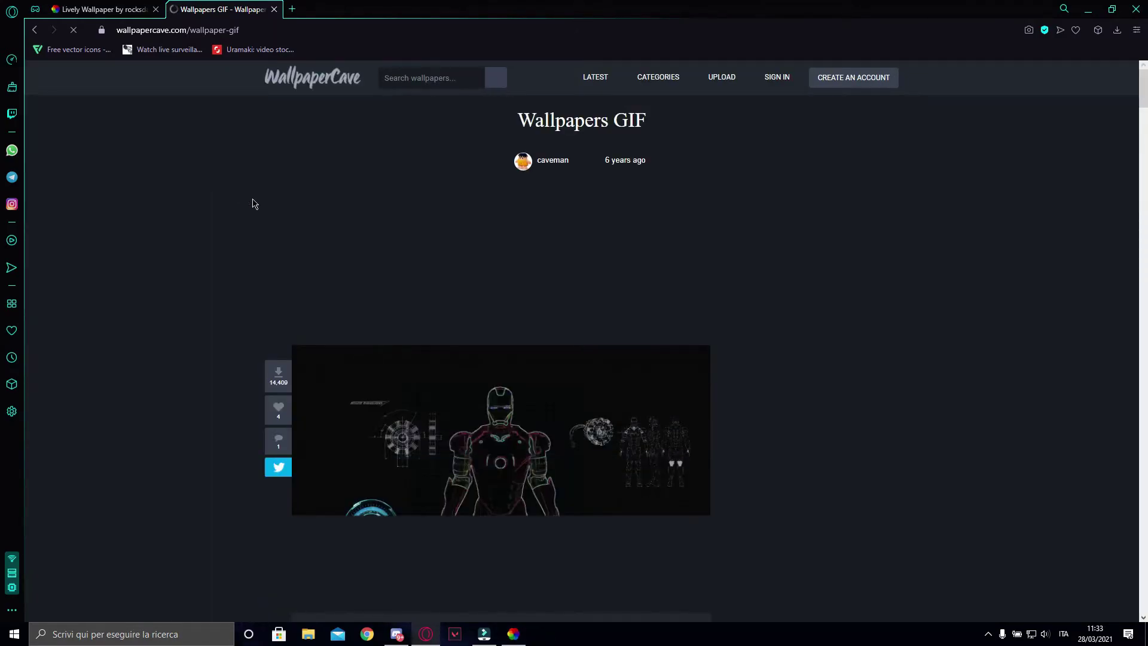
scroll(349, 238, down, 4)
scroll(353, 245, down, 5)
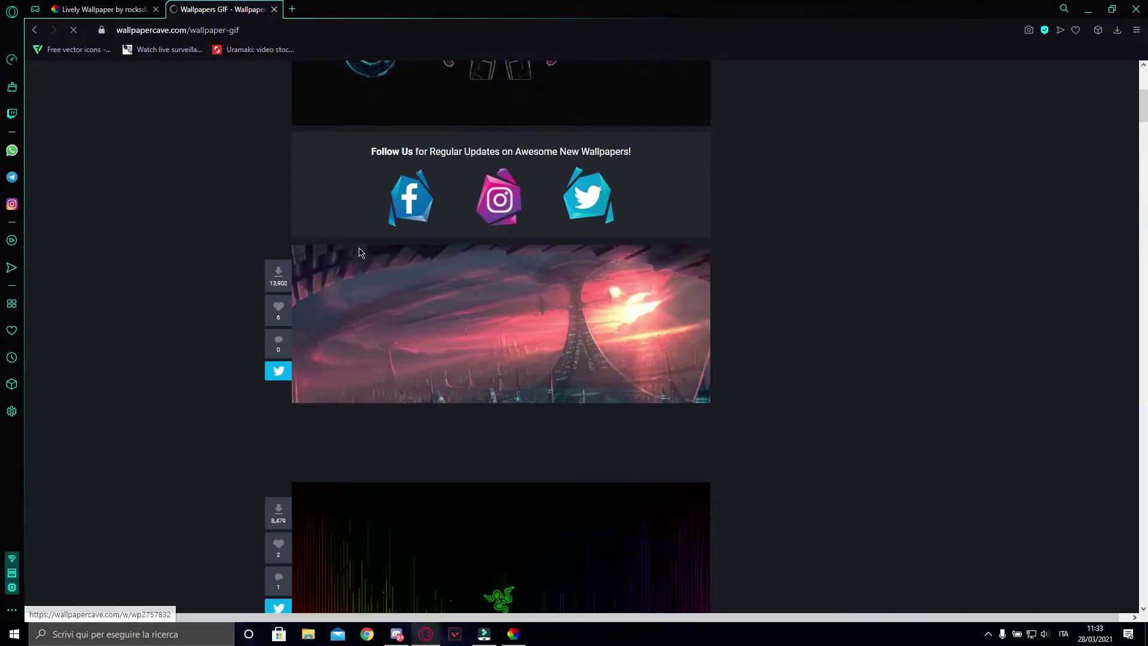
scroll(360, 254, down, 5)
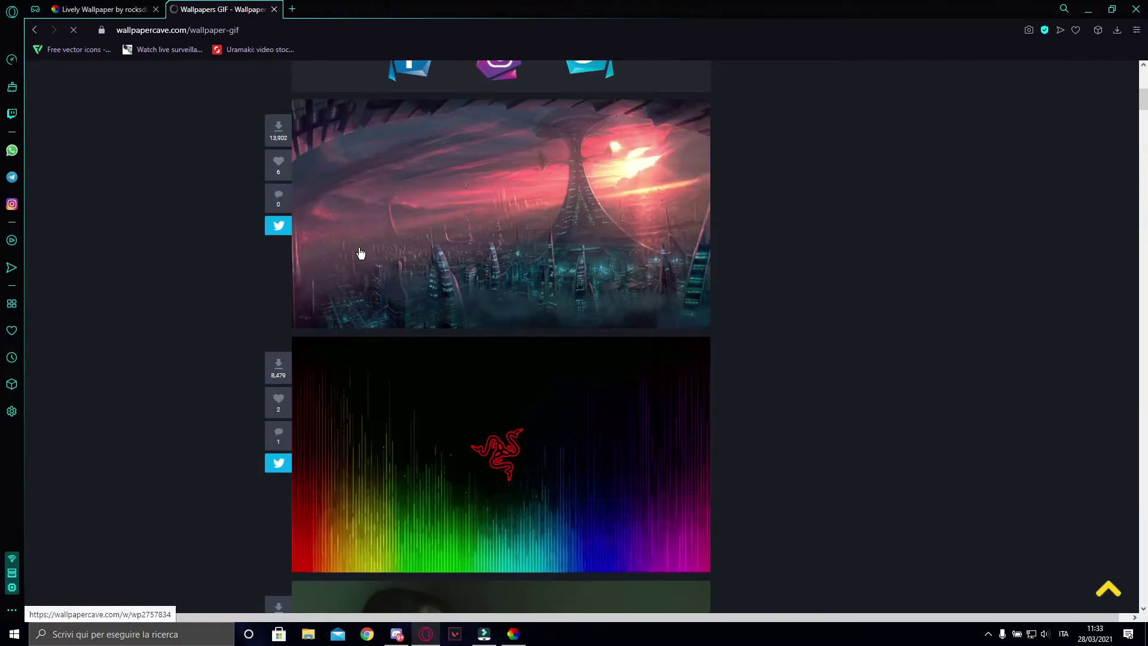
scroll(361, 254, down, 14)
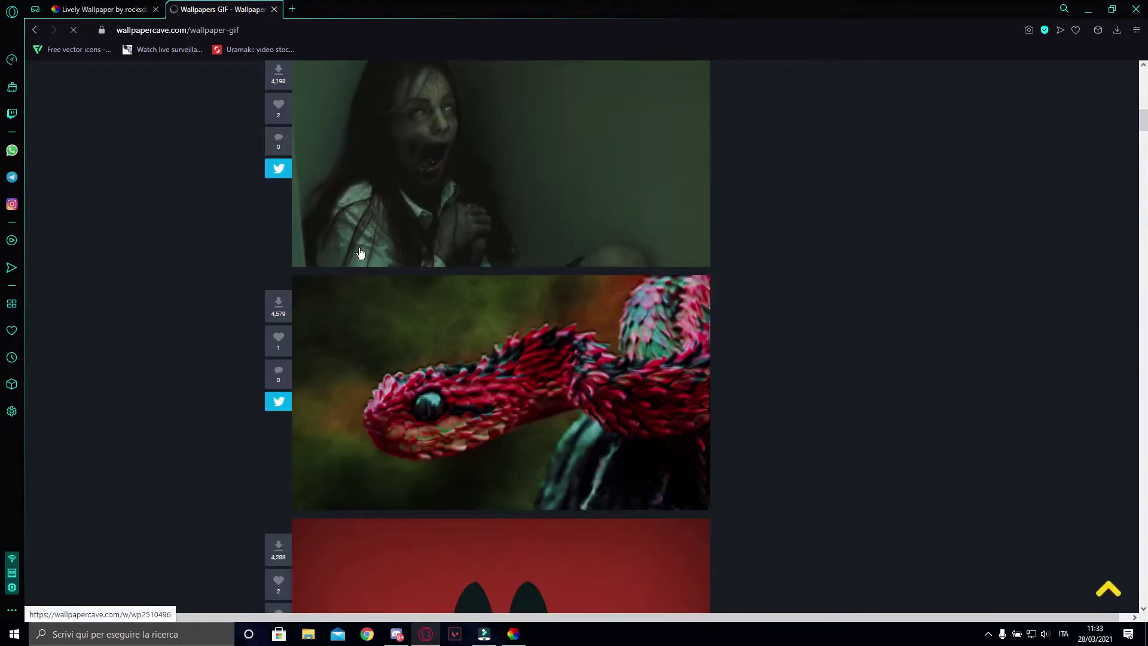
scroll(361, 254, down, 20)
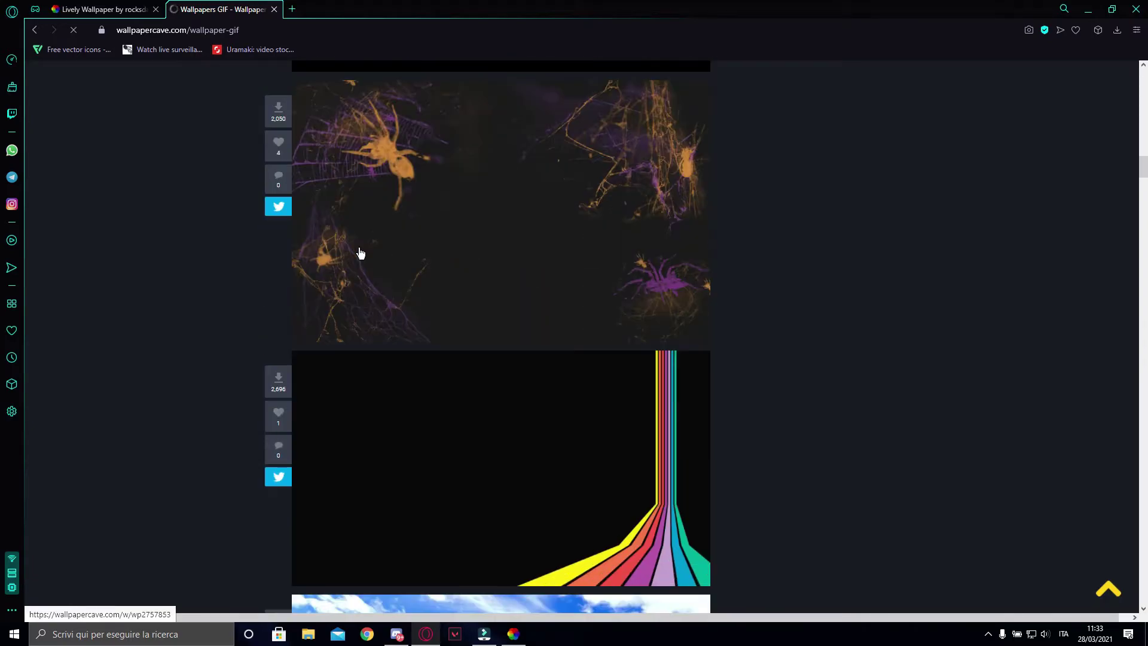
scroll(361, 253, down, 6)
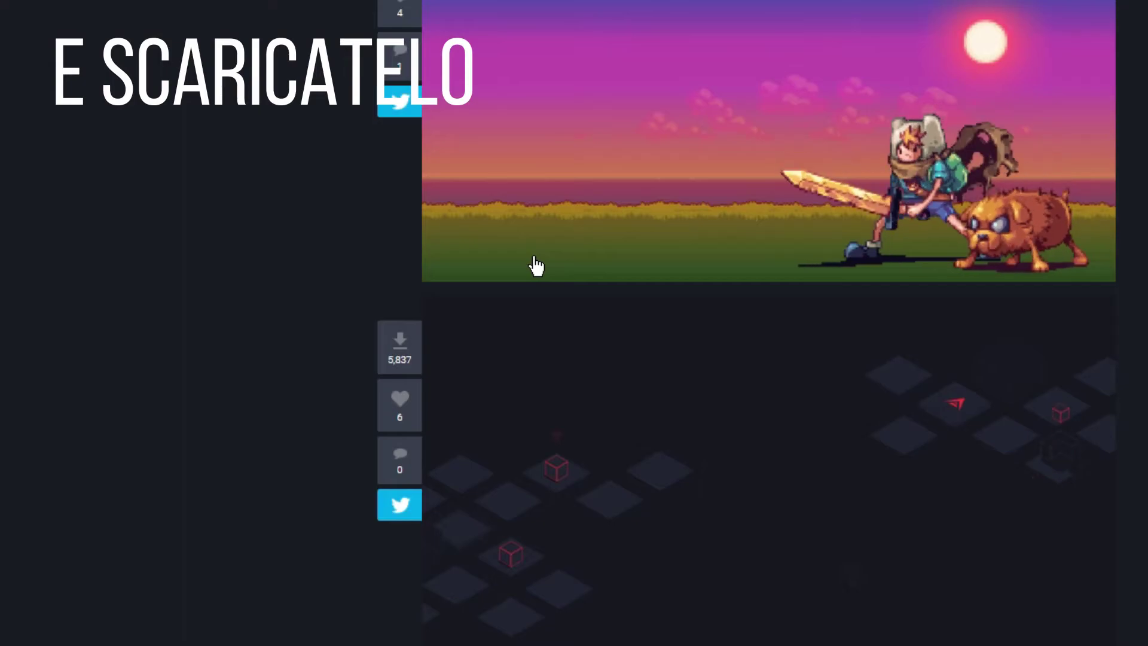
scroll(536, 267, down, 1)
scroll(536, 266, down, 1)
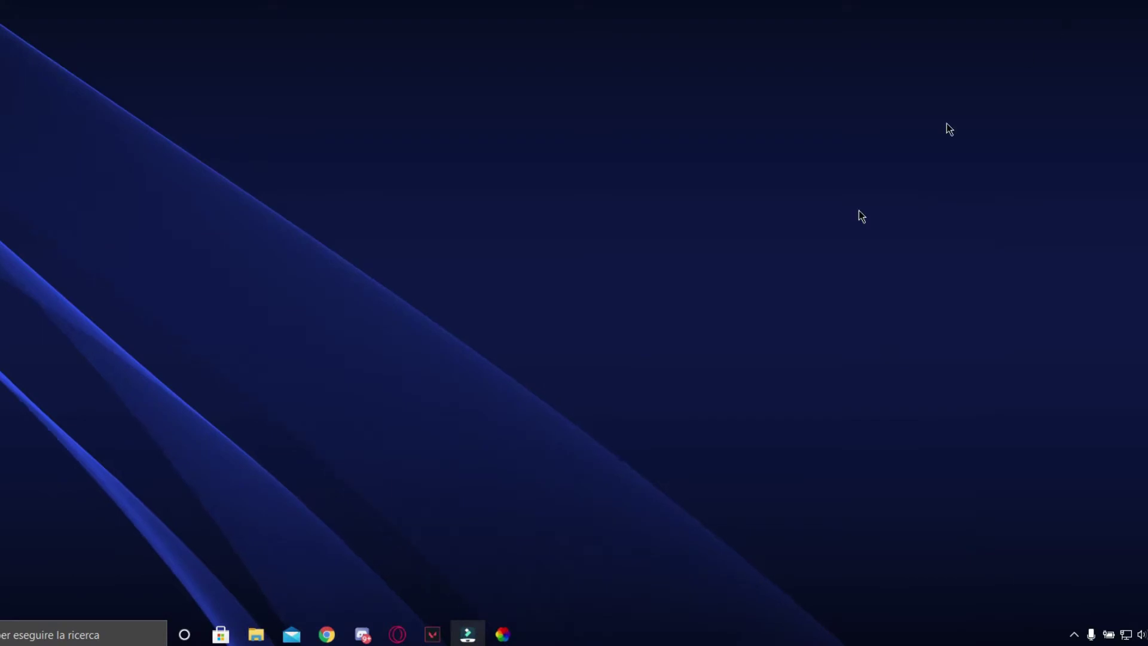
- In Lively Wallpaper, add wp2757874-wallpaper-gif.gif from the Download folder as the animated wallpaper, and minimize the window
click(514, 640)
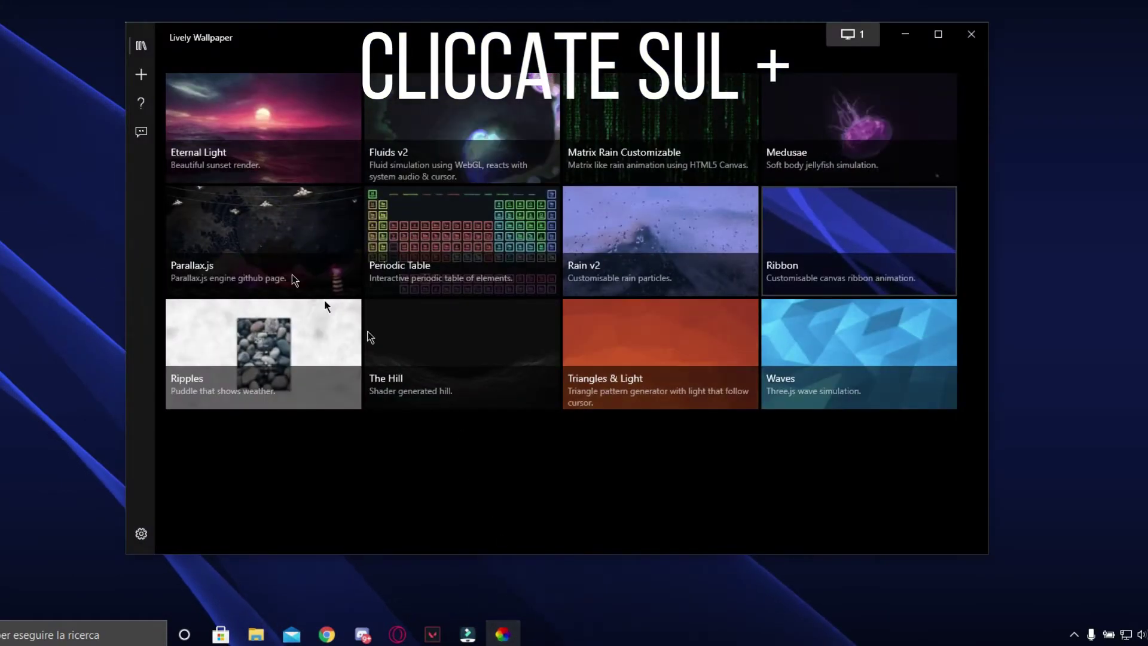
click(143, 79)
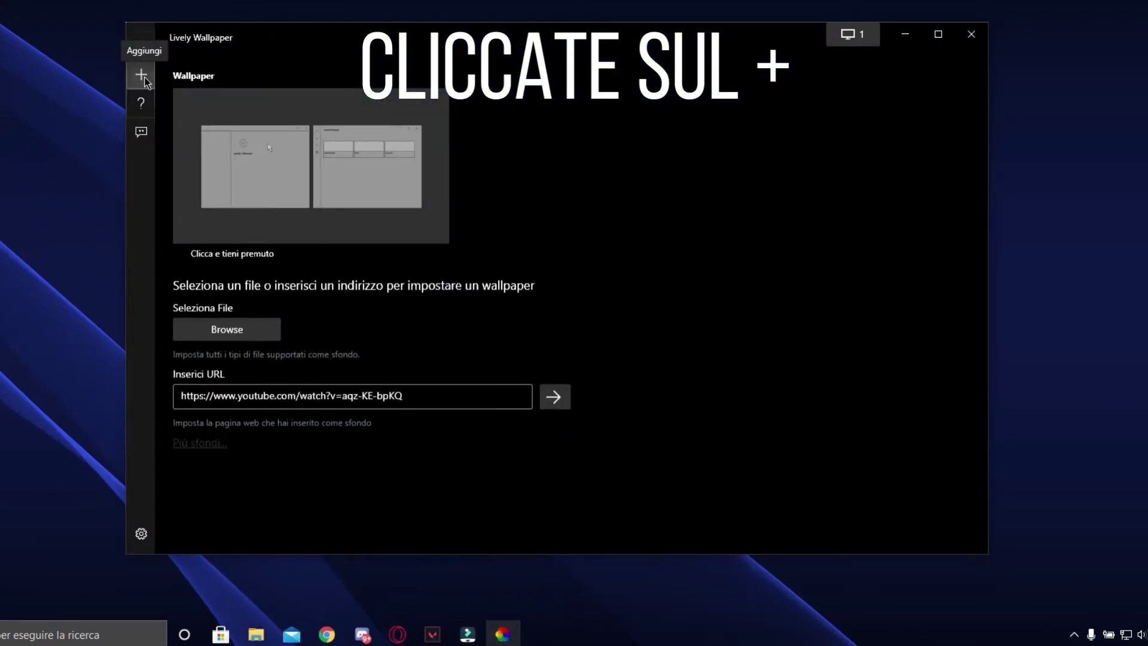
click(272, 337)
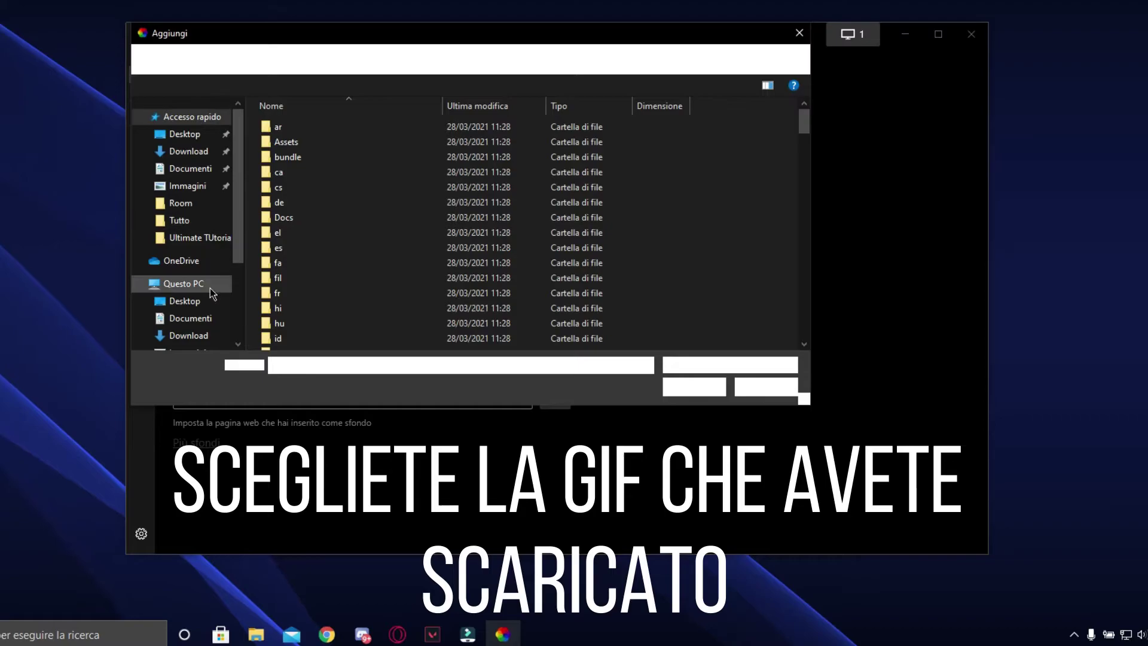
click(186, 335)
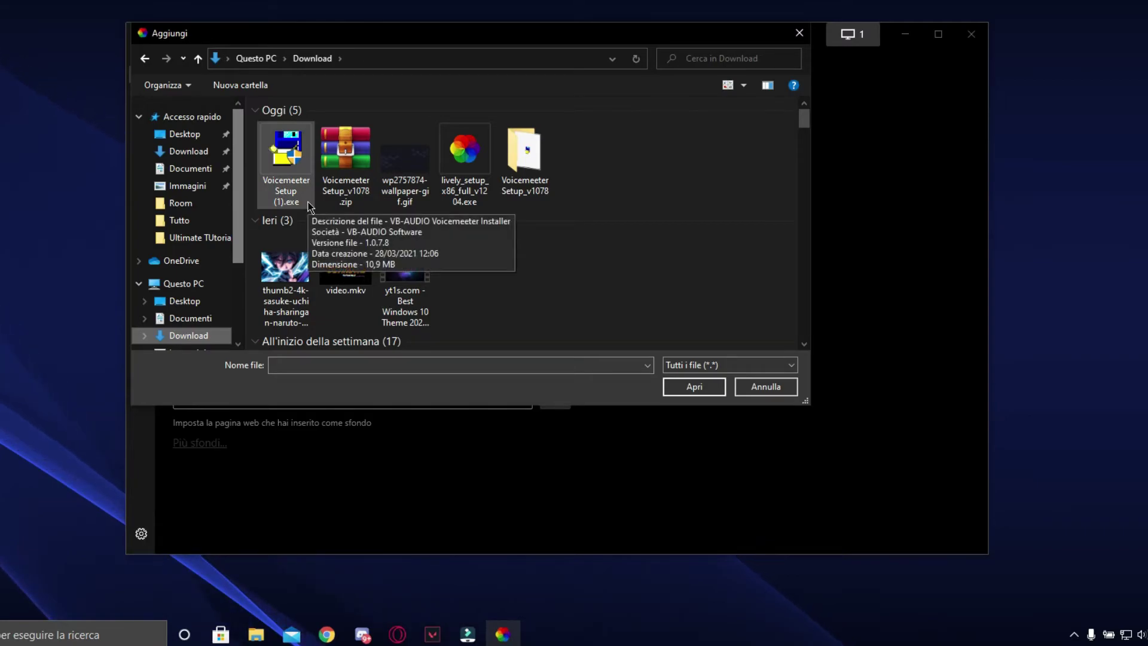
click(409, 180)
click(694, 386)
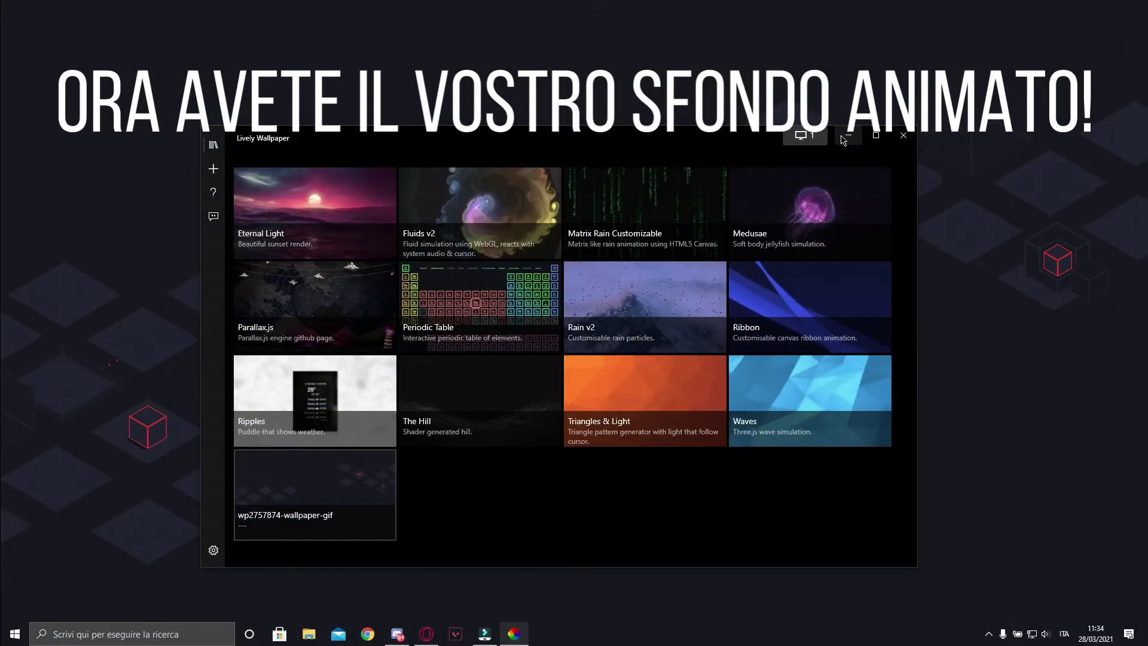
click(844, 140)
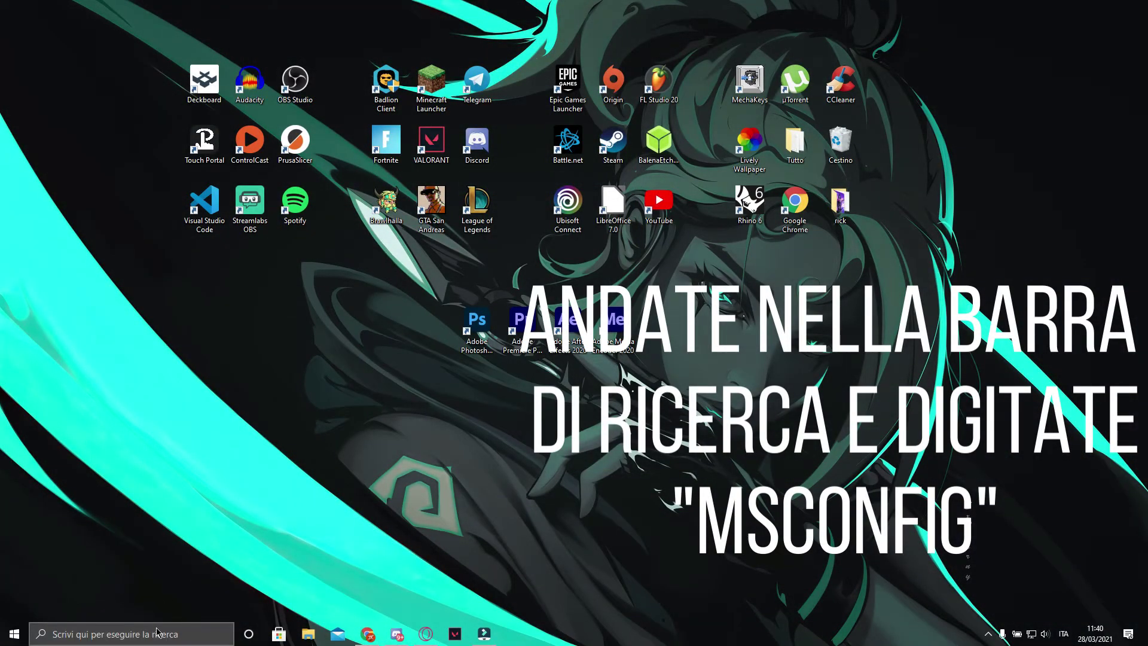
- Search Windows for "msconfig", open Configurazione di sistema, and bring up the advanced boot options for Windows 10
click(163, 627)
text(msconfig)
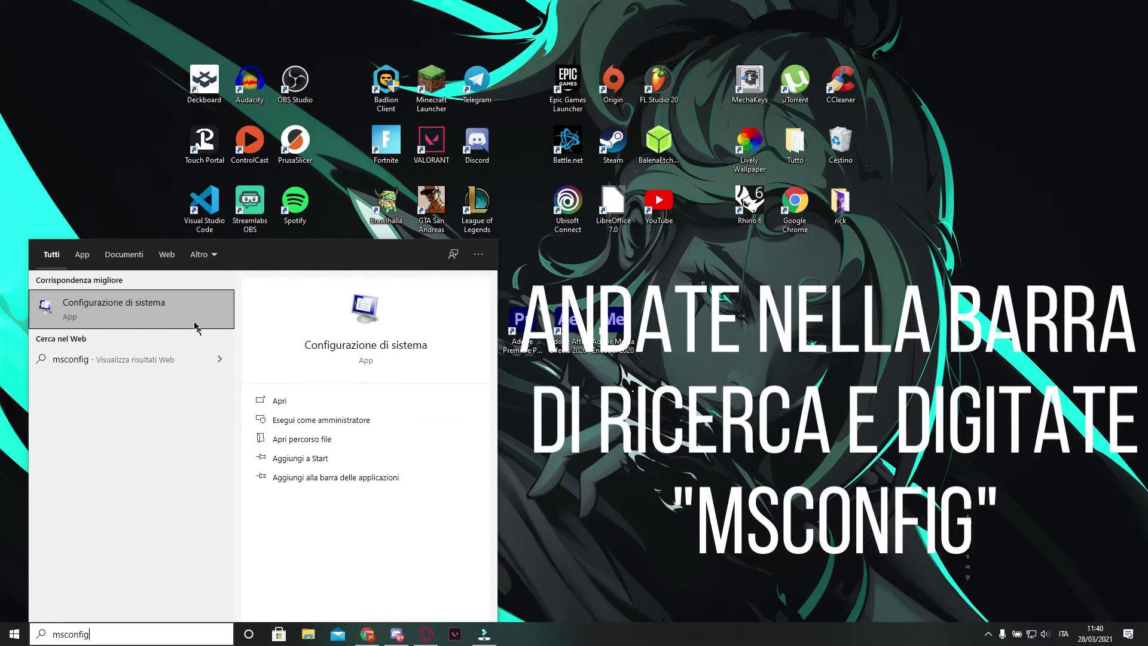
click(195, 326)
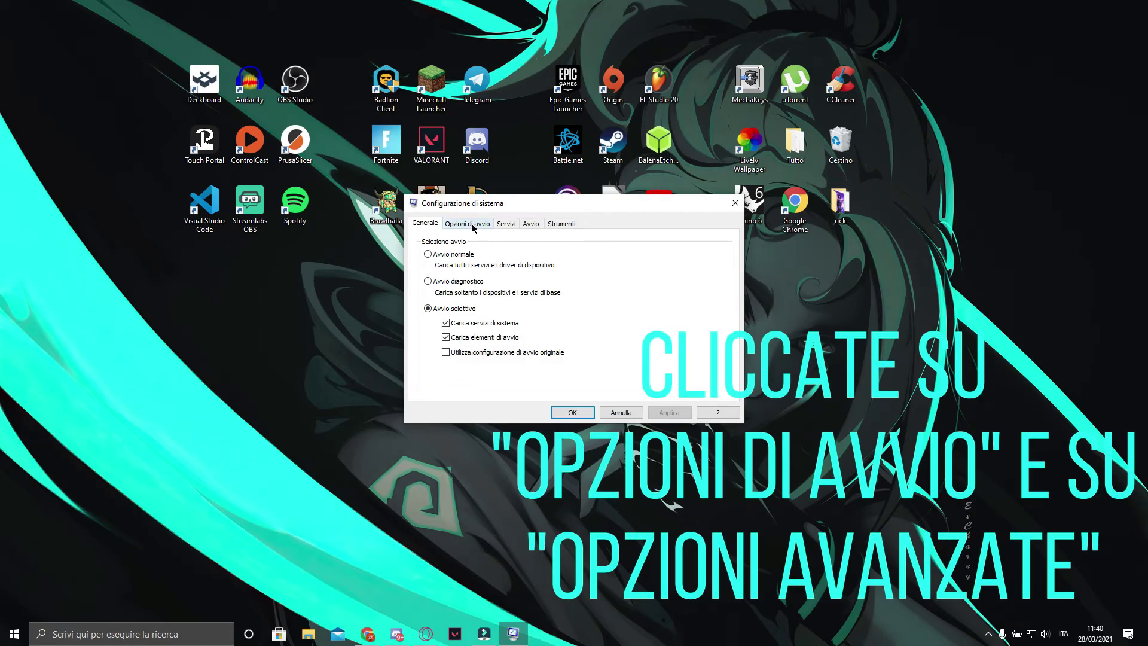
click(472, 225)
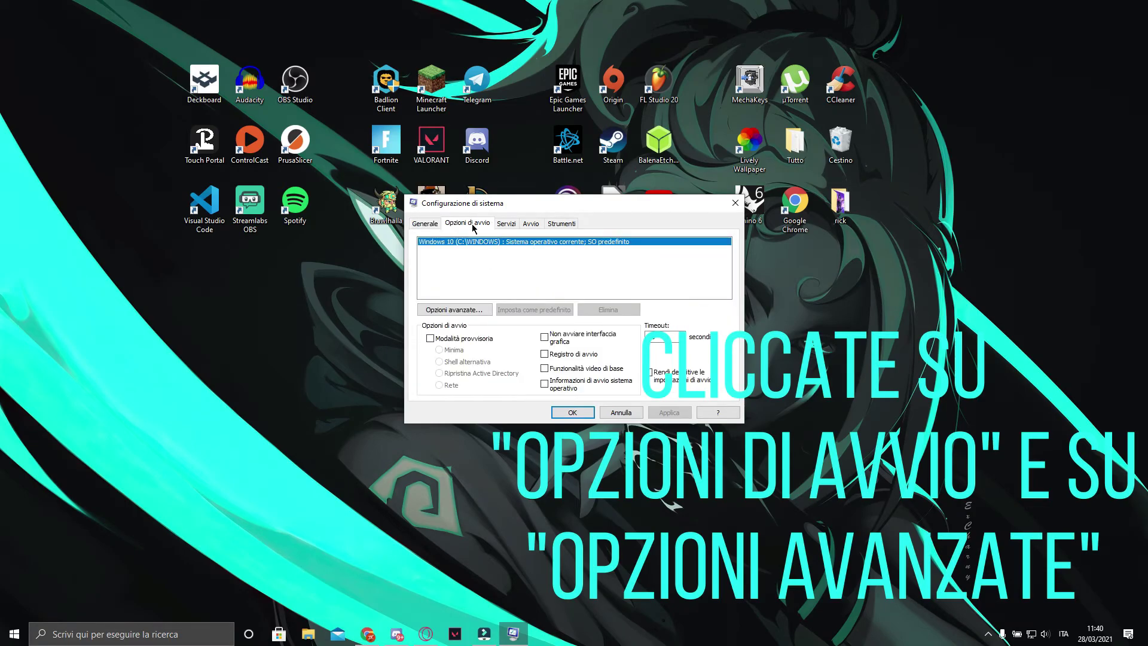
click(455, 310)
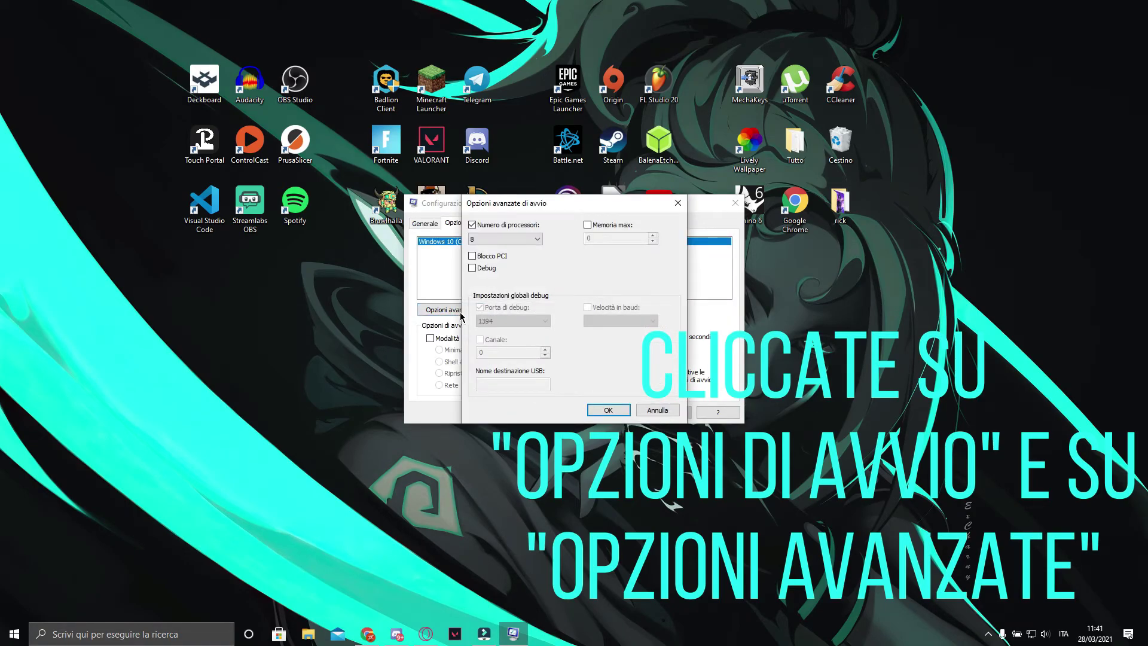
- Set Numero di processori to 8, confirm the boot configuration, and choose not to restart the computer
click(527, 239)
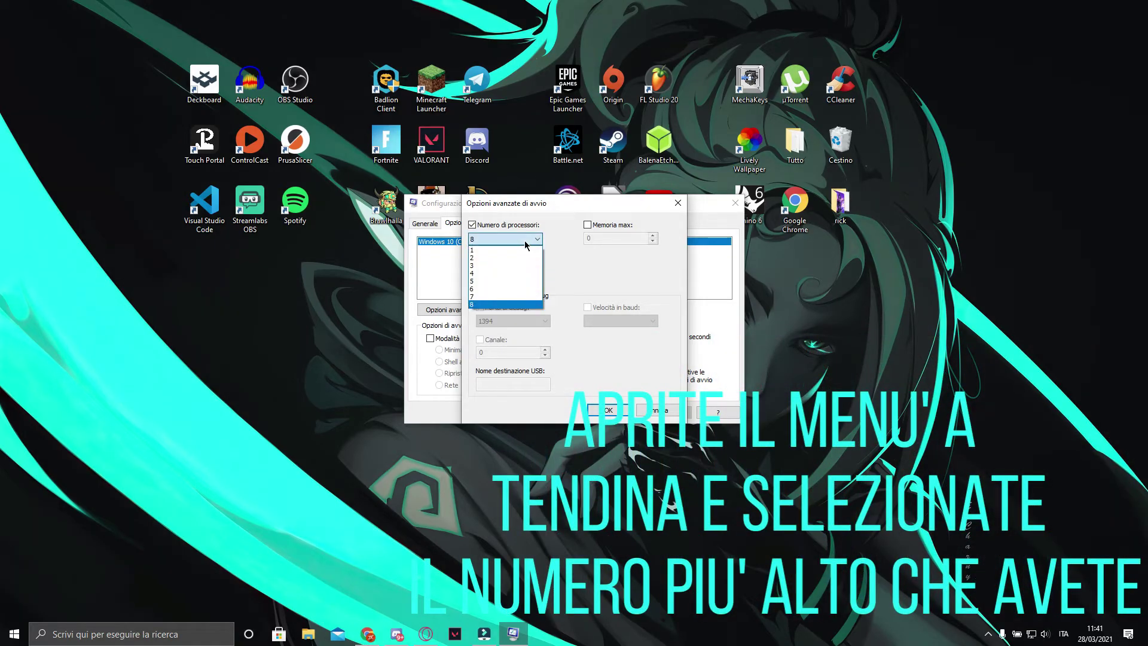
click(526, 304)
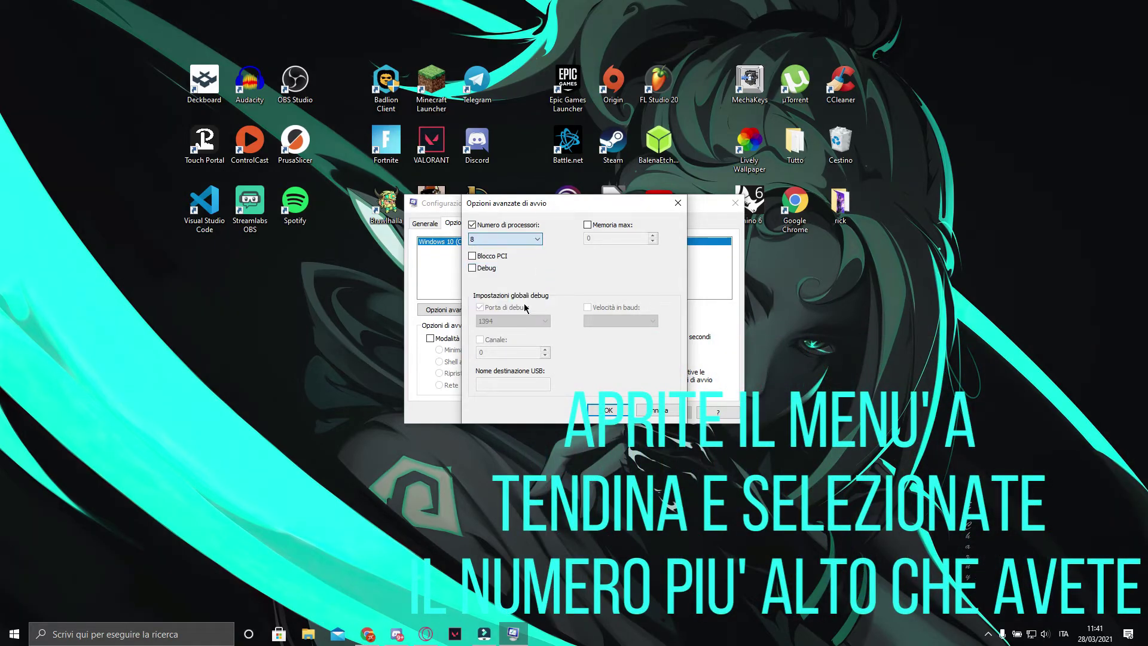
click(609, 410)
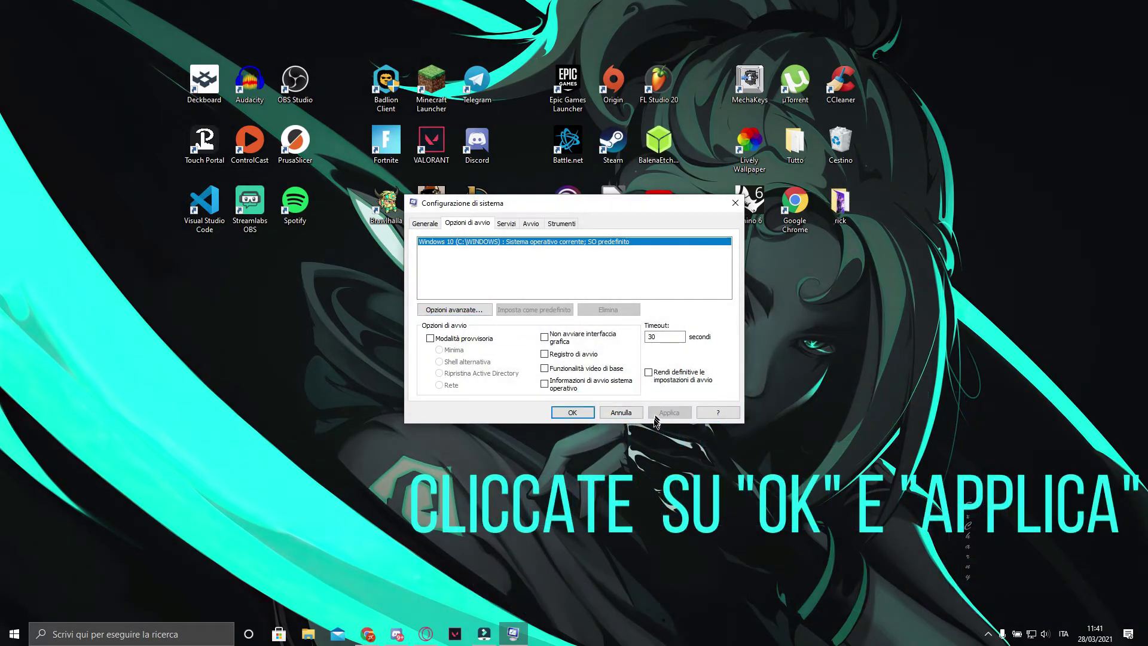
click(572, 412)
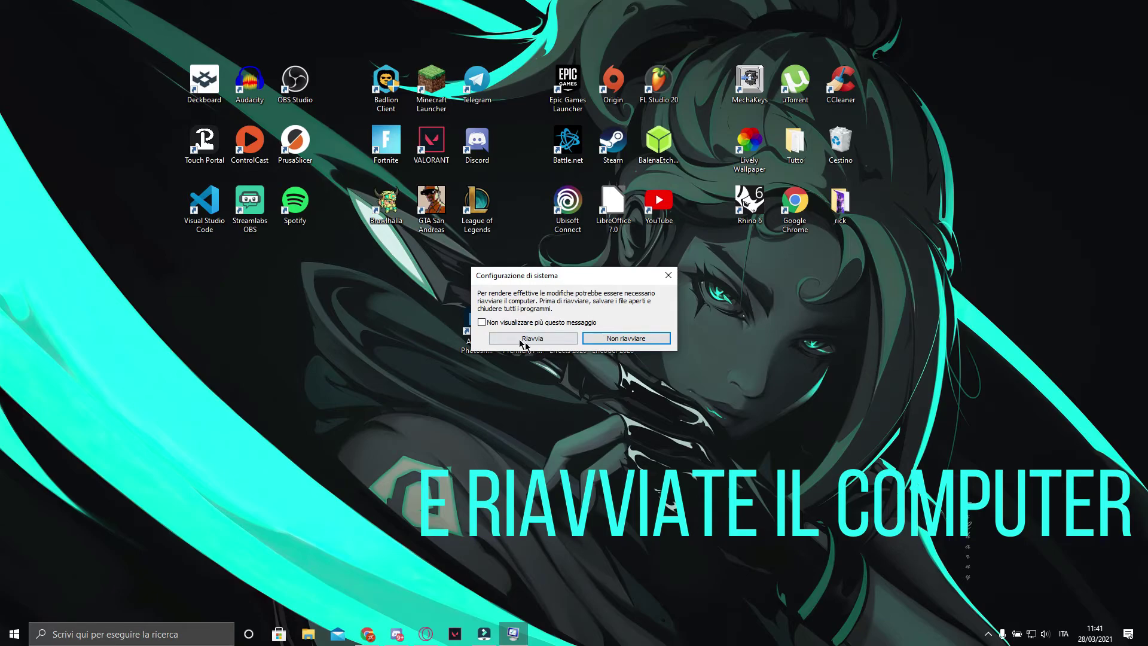
click(618, 340)
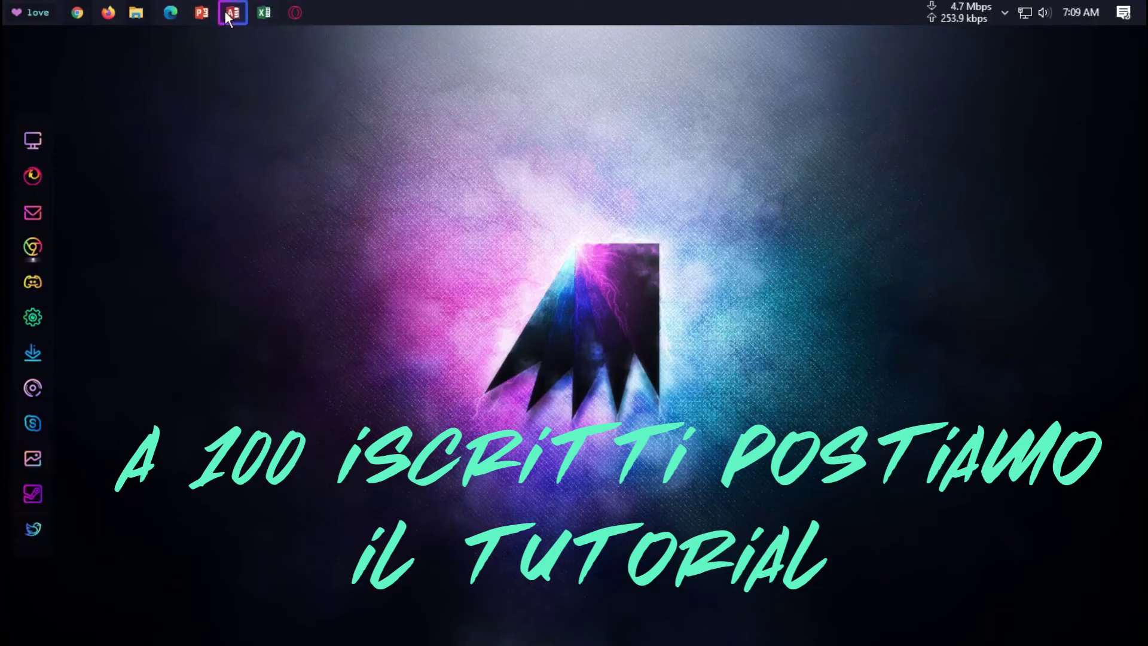
click(40, 12)
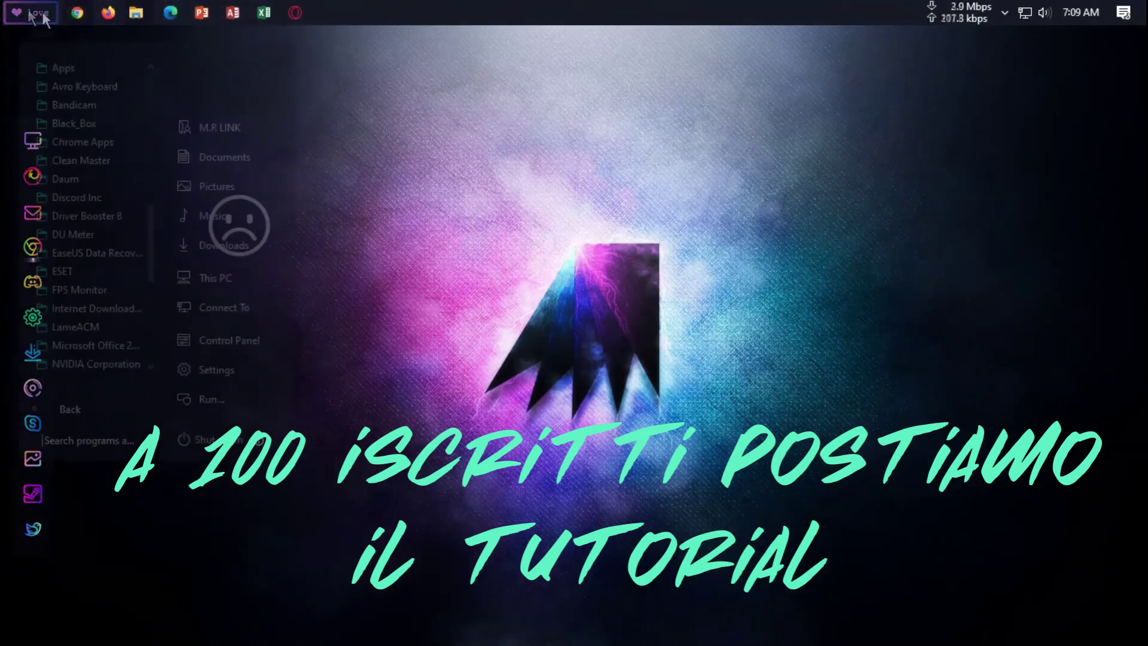